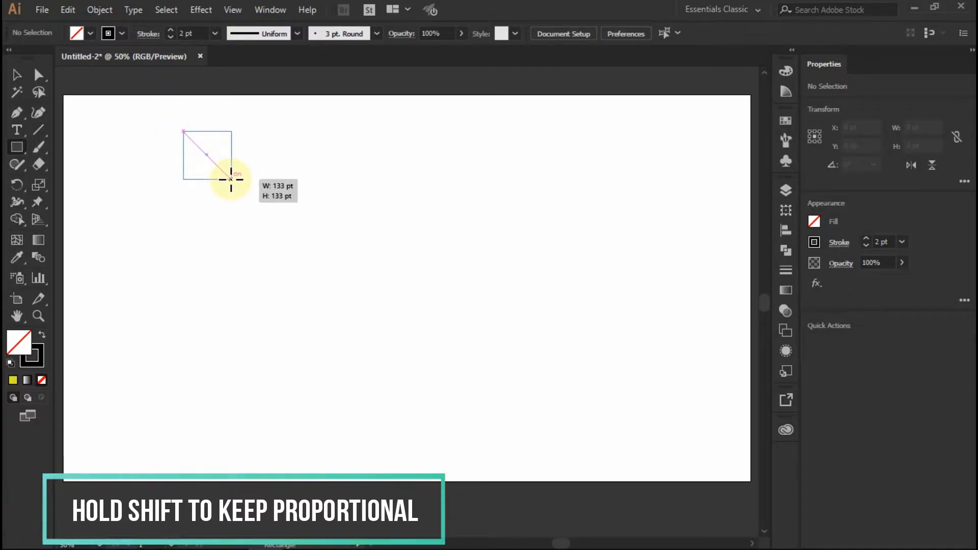
Step: Duplicate the 133 pt square directly below itself and add adjoining 266 pt, 399 pt and 665 pt squares in a Fibonacci layout
{"action": "left_click", "coordinate": [17, 75]}
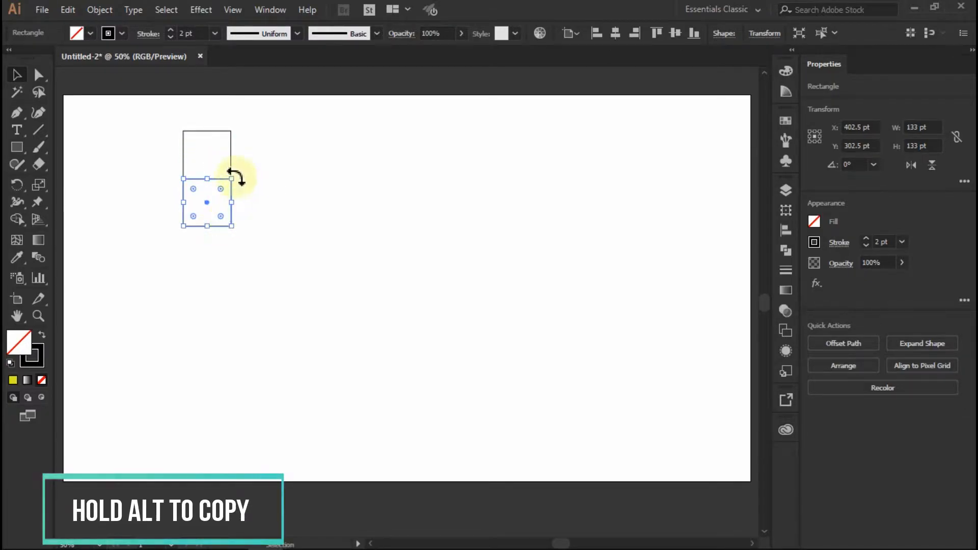
{"action": "left_click", "coordinate": [24, 146]}
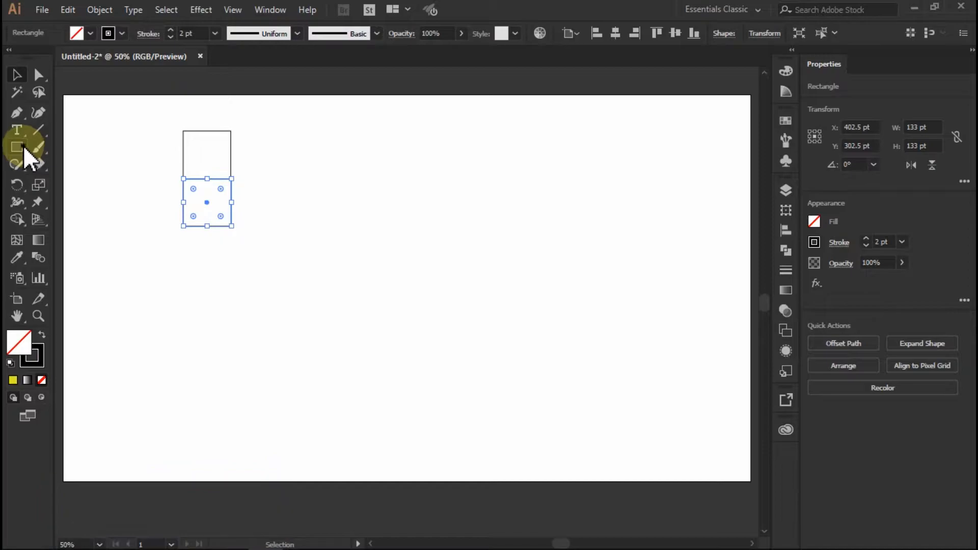
{"action": "left_click_drag", "start_coordinate": [232, 131], "coordinate": [298, 228]}
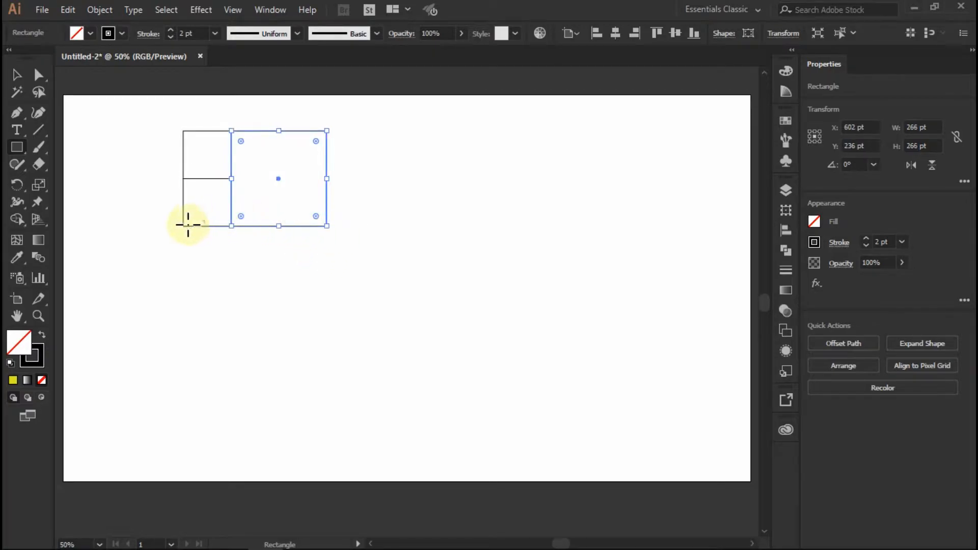
{"action": "left_click_drag", "start_coordinate": [184, 226], "coordinate": [329, 297]}
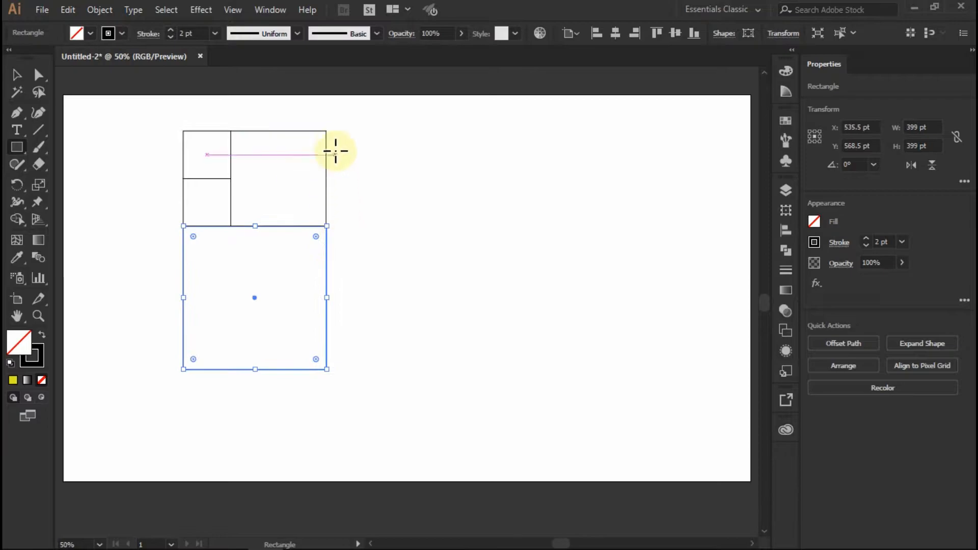
{"action": "left_click_drag", "start_coordinate": [327, 132], "coordinate": [423, 370]}
Step: Scale all five squares down proportionally to about 428.8 × 268 pt overall, keeping the upper-left corner in place
{"action": "left_click", "coordinate": [18, 75]}
{"action": "mouse_move", "coordinate": [152, 124]}
{"action": "left_mouse_down"}
{"action": "mouse_move", "coordinate": [273, 229]}
{"action": "mouse_move", "coordinate": [471, 356]}
{"action": "left_mouse_up"}
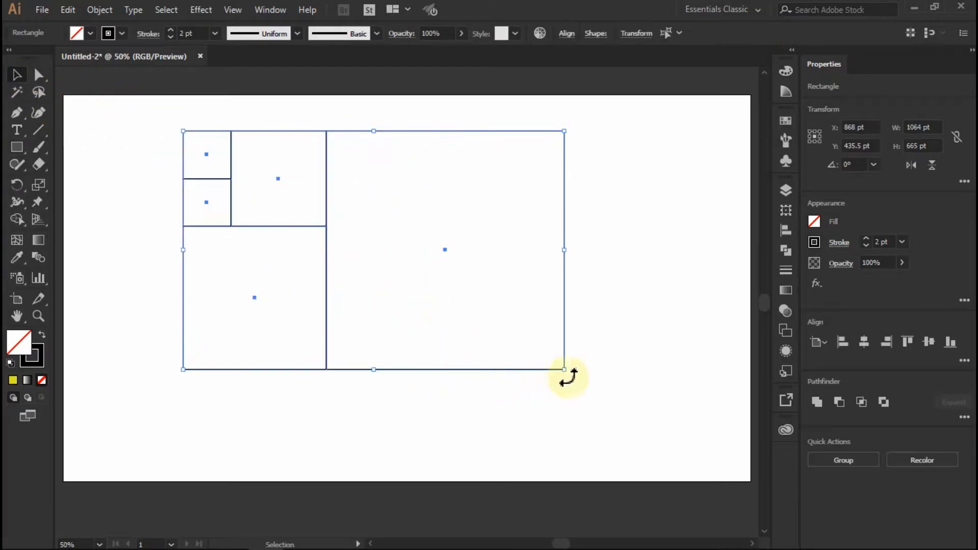
{"action": "left_click_drag", "start_coordinate": [564, 370], "coordinate": [437, 255]}
{"action": "left_click_drag", "start_coordinate": [375, 248], "coordinate": [337, 227]}
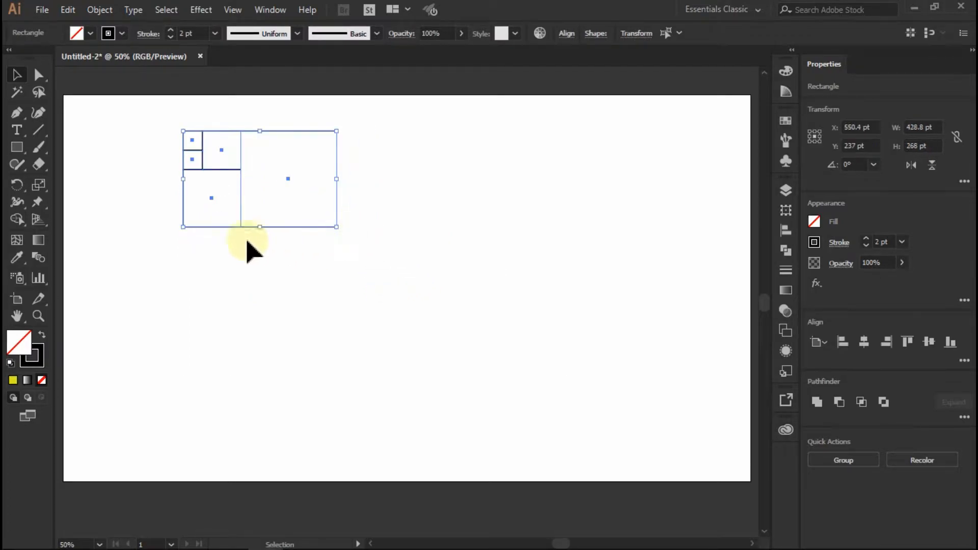
{"action": "left_click", "coordinate": [99, 212]}
Step: Extend the layout with a 428.8 pt square beneath the scaled squares and a 696.8 pt square along their right side
{"action": "left_click", "coordinate": [23, 144]}
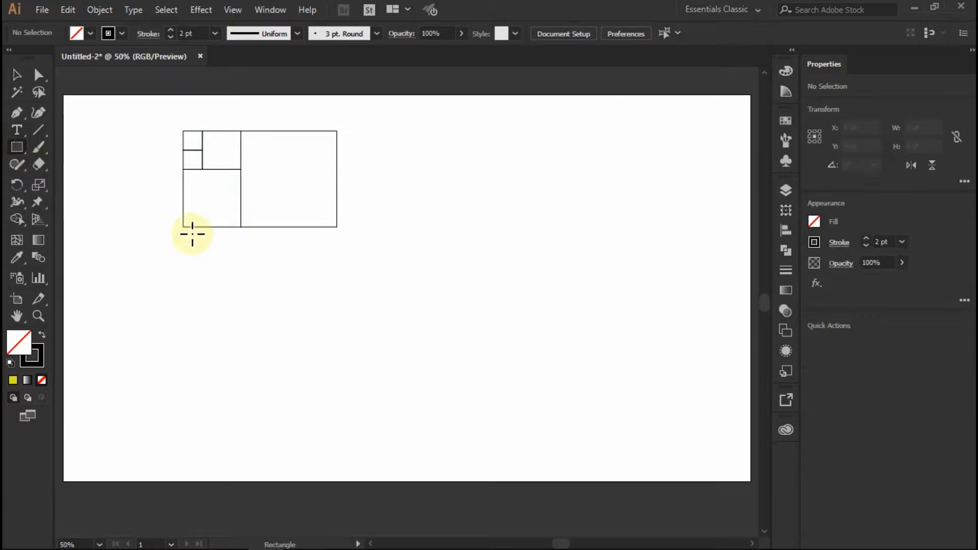
{"action": "left_click_drag", "start_coordinate": [184, 228], "coordinate": [340, 335]}
{"action": "left_click_drag", "start_coordinate": [337, 132], "coordinate": [450, 379]}
{"action": "left_click", "coordinate": [16, 75]}
{"action": "left_click", "coordinate": [134, 155]}
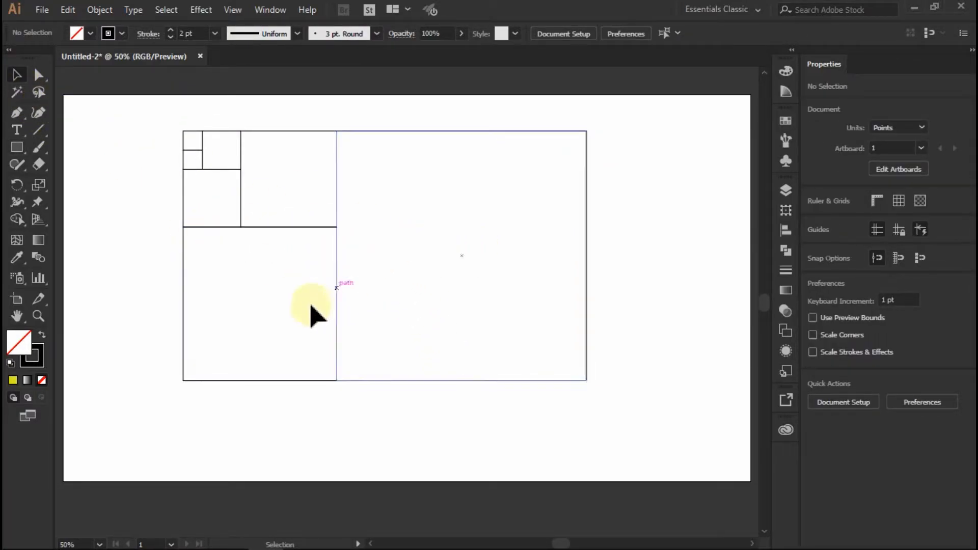
Step: Draw circles of 696.8 pt, 428.8 pt and 268 pt that exactly fill the three largest squares
{"action": "left_click", "coordinate": [20, 148]}
{"action": "left_click", "coordinate": [20, 147]}
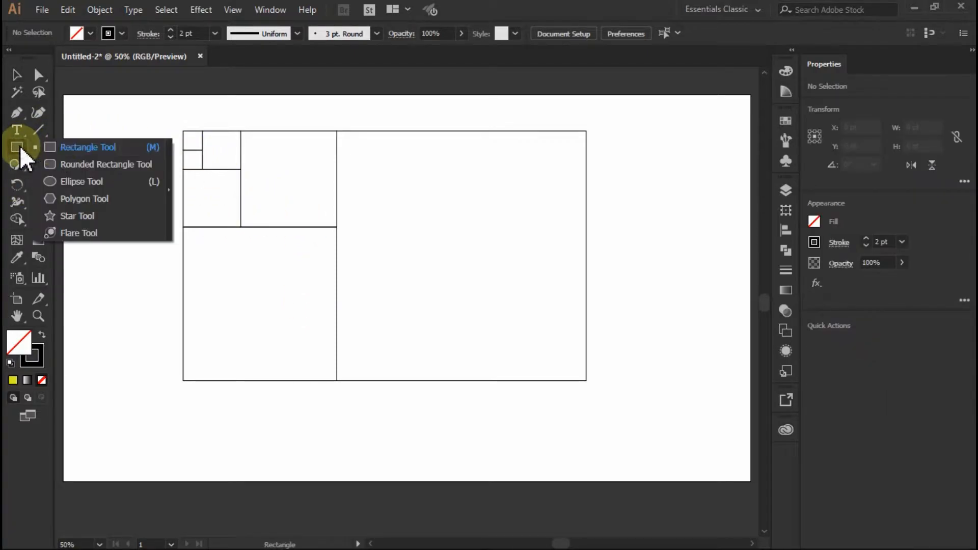
{"action": "left_click", "coordinate": [104, 184]}
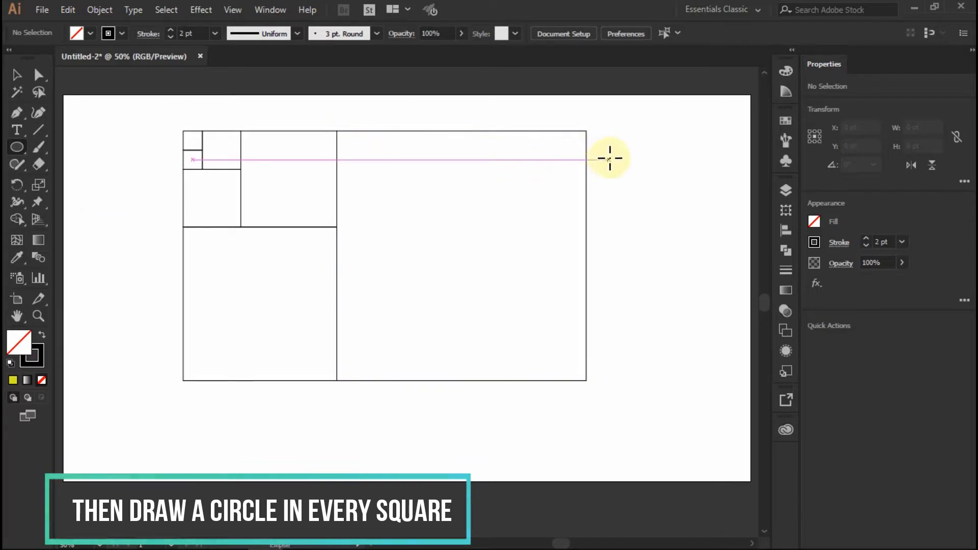
{"action": "left_click_drag", "start_coordinate": [587, 132], "coordinate": [336, 337]}
{"action": "left_click_drag", "start_coordinate": [184, 228], "coordinate": [336, 366]}
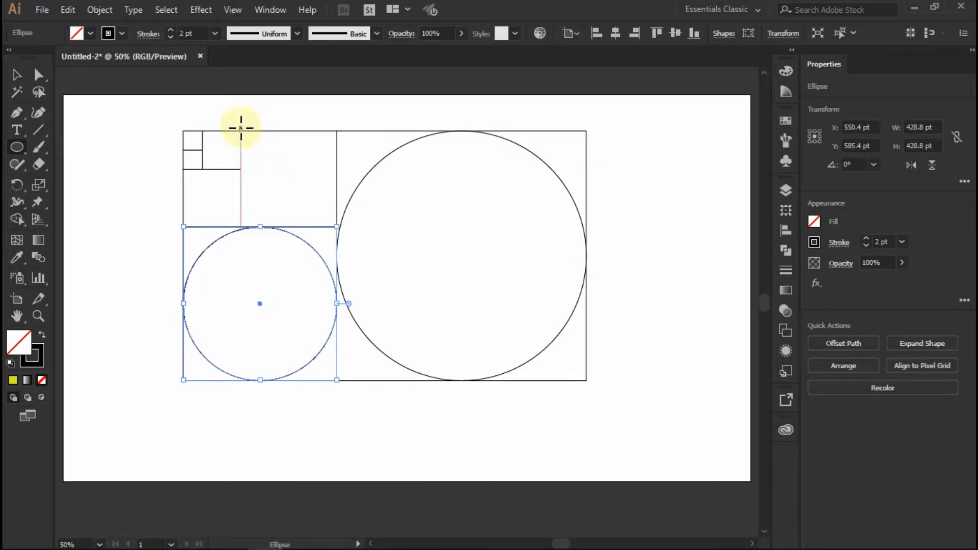
{"action": "left_click_drag", "start_coordinate": [241, 129], "coordinate": [339, 216]}
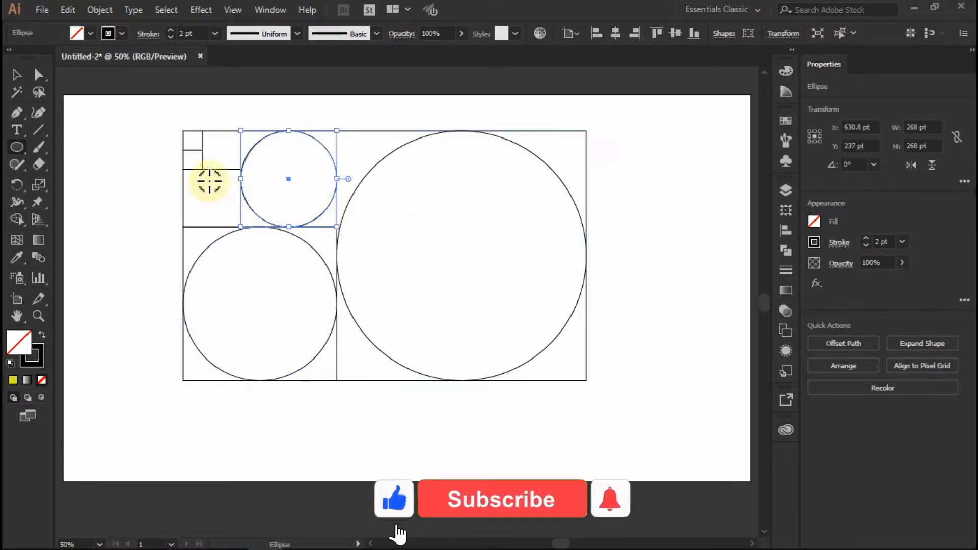
Step: Draw circles filling the 160.8 pt square, the next smaller square and the lower 53.6 pt square
{"action": "scroll", "coordinate": [206, 181], "scroll_direction": "up", "scroll_amount": 2}
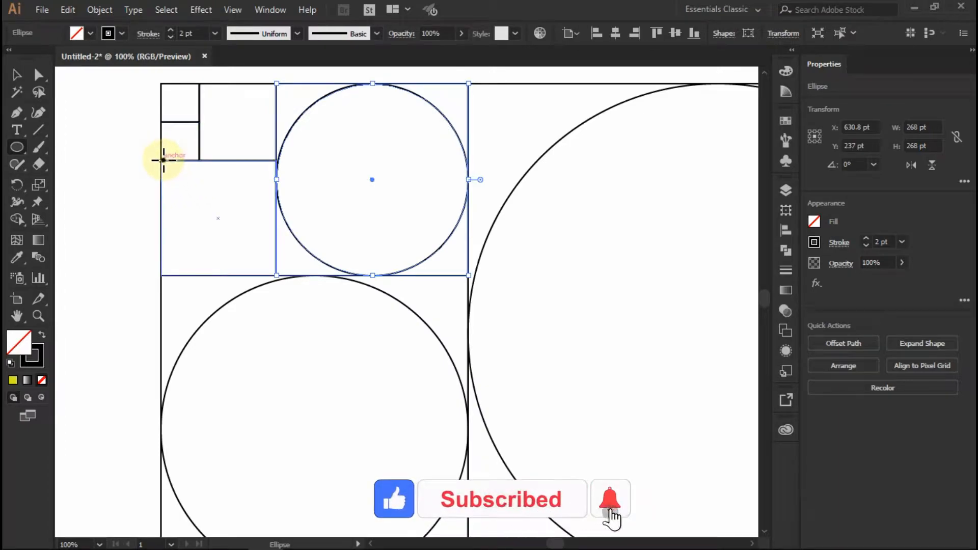
{"action": "left_click_drag", "start_coordinate": [161, 161], "coordinate": [277, 252]}
{"action": "scroll", "coordinate": [249, 115], "scroll_direction": "up", "scroll_amount": 1}
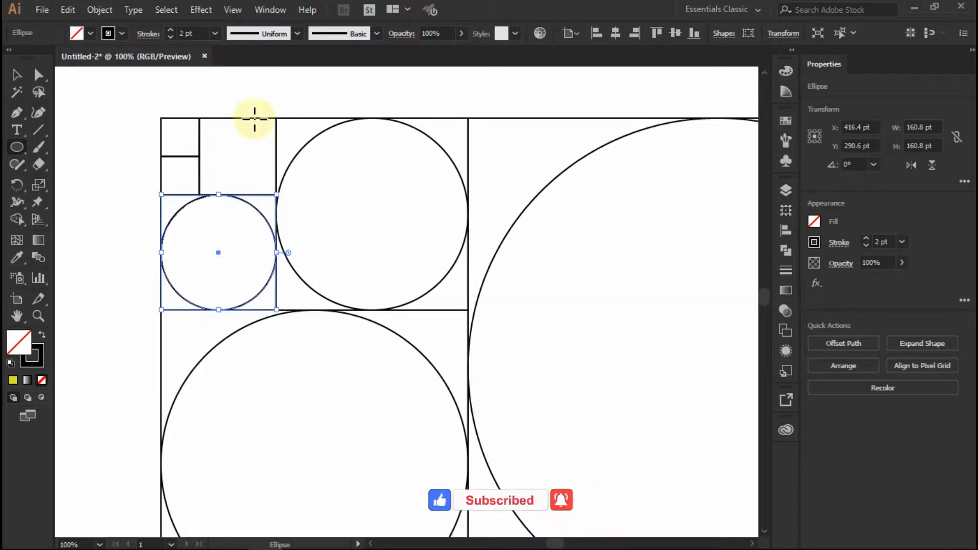
{"action": "scroll", "coordinate": [225, 126], "scroll_direction": "up", "scroll_amount": 1}
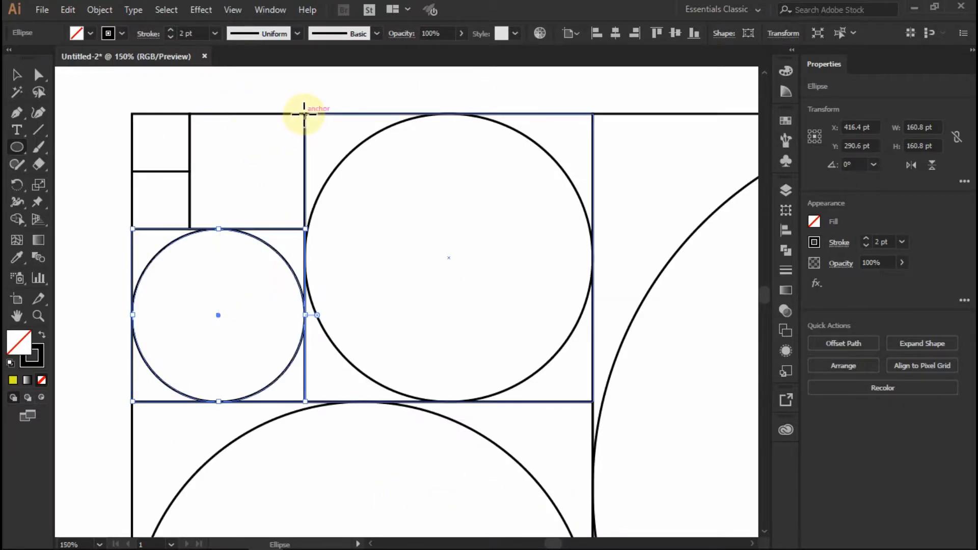
{"action": "left_click_drag", "start_coordinate": [304, 113], "coordinate": [185, 208]}
{"action": "left_click_drag", "start_coordinate": [132, 173], "coordinate": [190, 227]}
Step: Select all six circles and align their centers horizontally and vertically on the artboard so they are concentric
{"action": "left_click", "coordinate": [17, 74]}
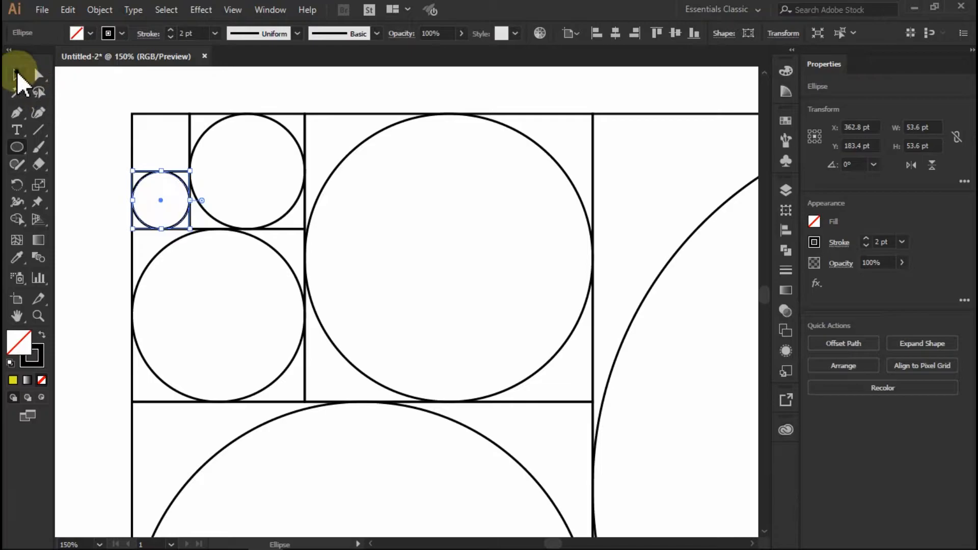
{"action": "scroll", "coordinate": [226, 154], "scroll_direction": "down", "scroll_amount": 1}
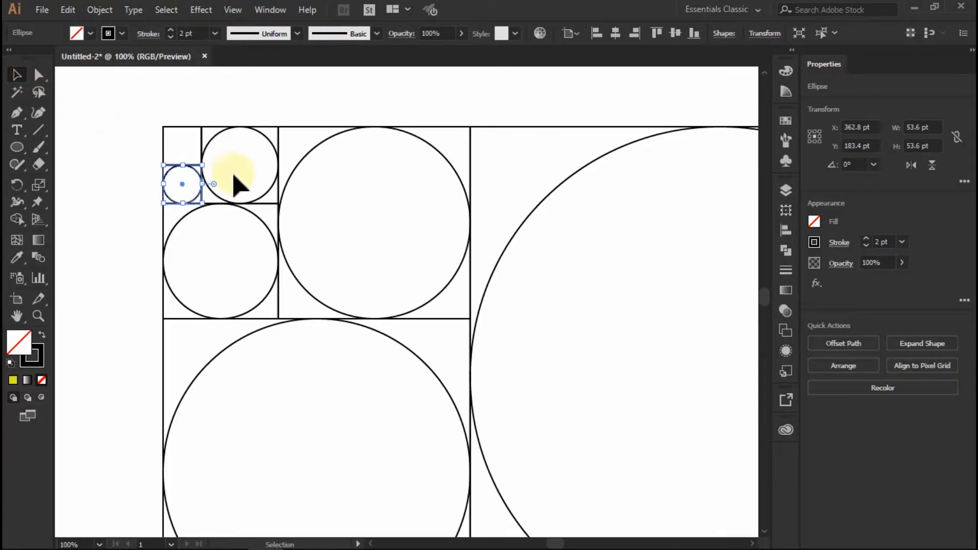
{"action": "left_click", "coordinate": [214, 139], "text": "shift"}
{"action": "left_click", "coordinate": [267, 226], "text": "shift"}
{"action": "left_click", "coordinate": [300, 163], "text": "shift"}
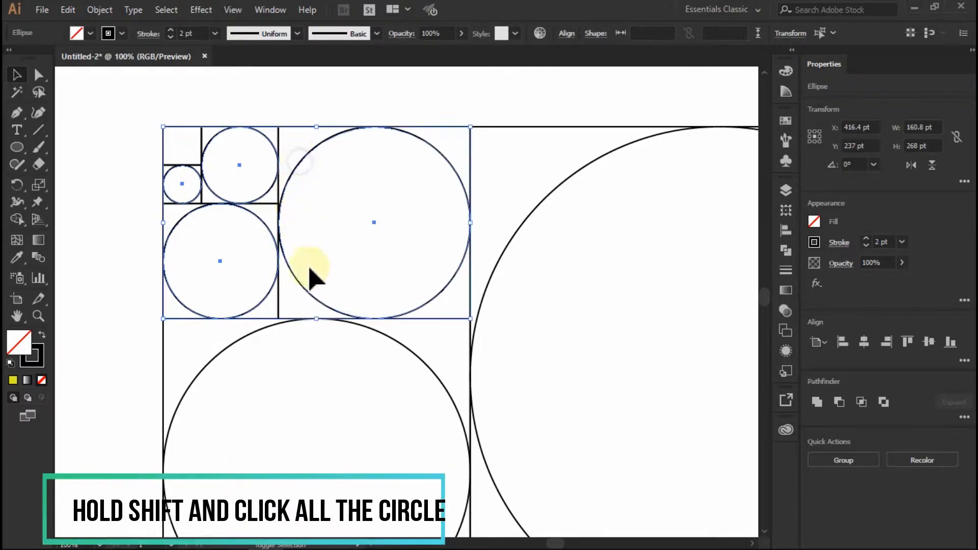
{"action": "left_click", "coordinate": [400, 349], "text": "shift"}
{"action": "left_click", "coordinate": [511, 236], "text": "shift"}
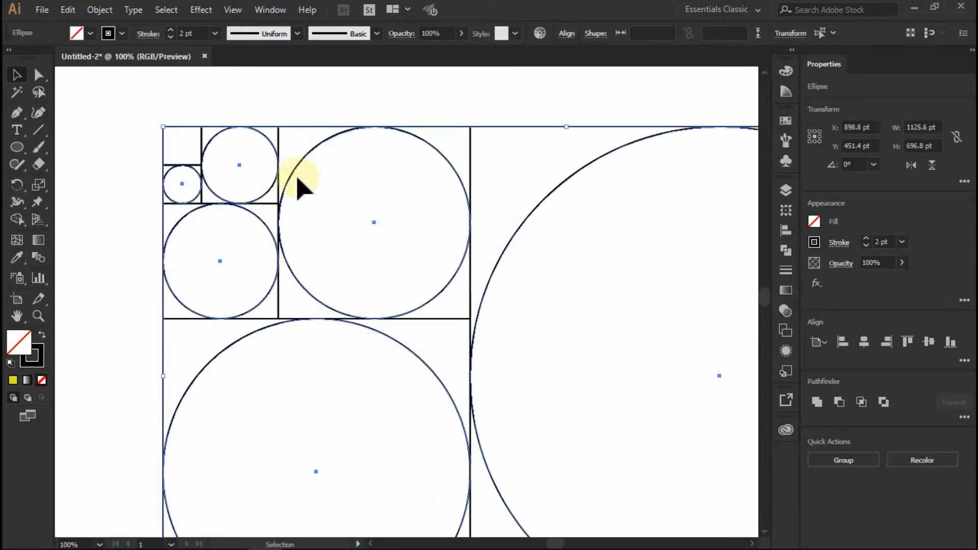
{"action": "scroll", "coordinate": [298, 179], "scroll_direction": "down", "scroll_amount": 2}
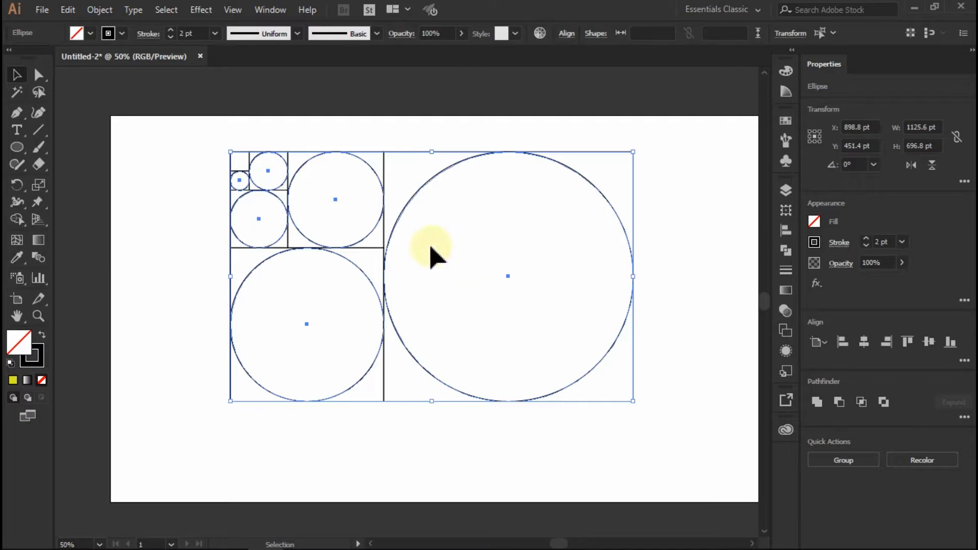
{"action": "scroll", "coordinate": [431, 255], "scroll_direction": "down", "scroll_amount": 1}
{"action": "scroll", "coordinate": [584, 279], "scroll_direction": "up", "scroll_amount": 1}
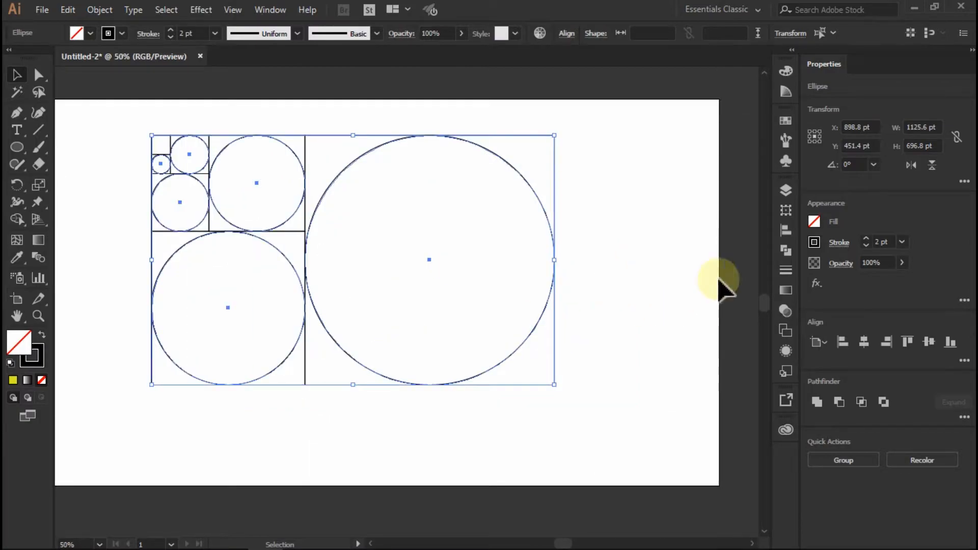
{"action": "left_click", "coordinate": [859, 340]}
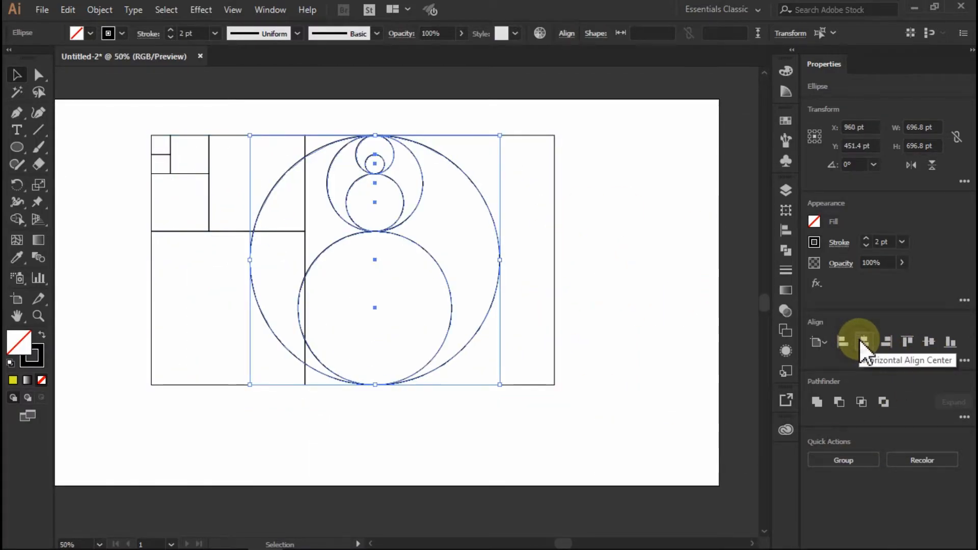
{"action": "left_click", "coordinate": [934, 344]}
Step: Move the concentric circles off to the right of the squares and delete all the squares
{"action": "scroll", "coordinate": [363, 283], "scroll_direction": "down", "scroll_amount": 1}
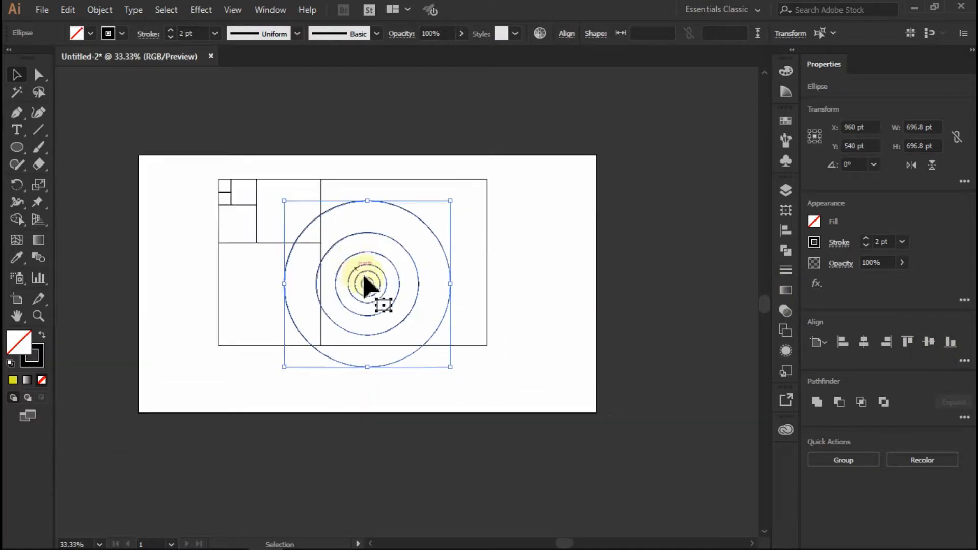
{"action": "left_click_drag", "start_coordinate": [447, 311], "coordinate": [662, 306]}
{"action": "left_click", "coordinate": [203, 207]}
{"action": "left_click_drag", "start_coordinate": [189, 172], "coordinate": [478, 386]}
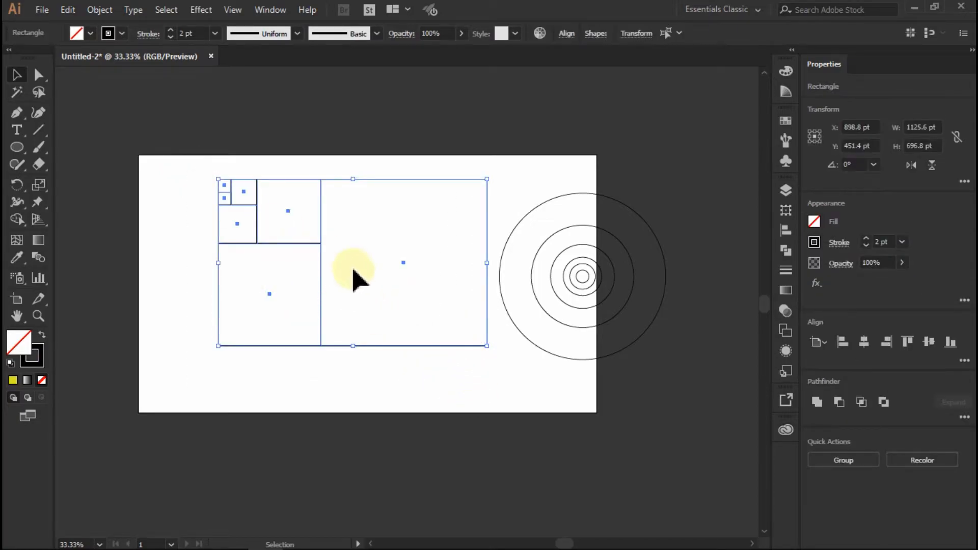
{"action": "left_click", "coordinate": [68, 10]}
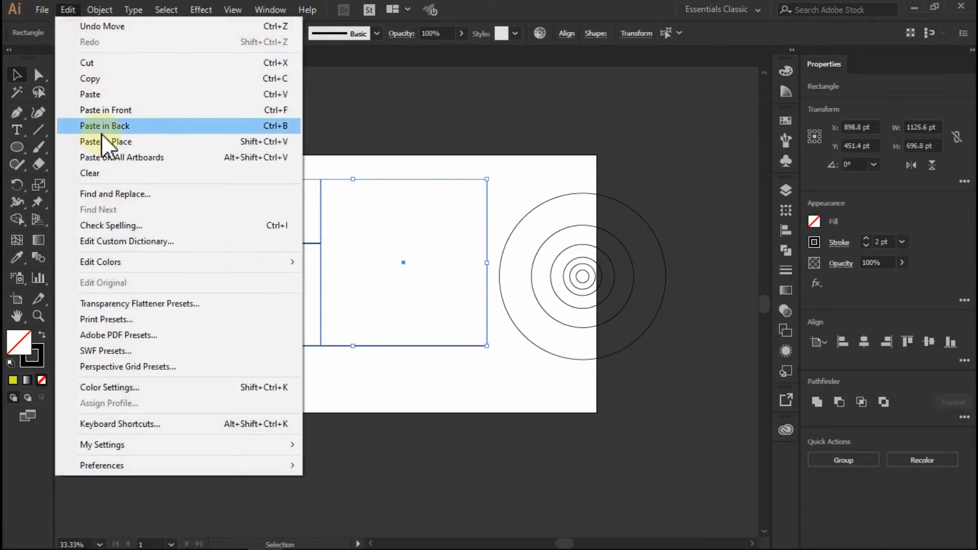
{"action": "left_click", "coordinate": [146, 174]}
Step: Move the six concentric circles into the upper-left corner of the artboard
{"action": "left_click_drag", "start_coordinate": [460, 179], "coordinate": [682, 373]}
{"action": "left_click_drag", "start_coordinate": [666, 340], "coordinate": [287, 287]}
{"action": "left_click", "coordinate": [348, 304]}
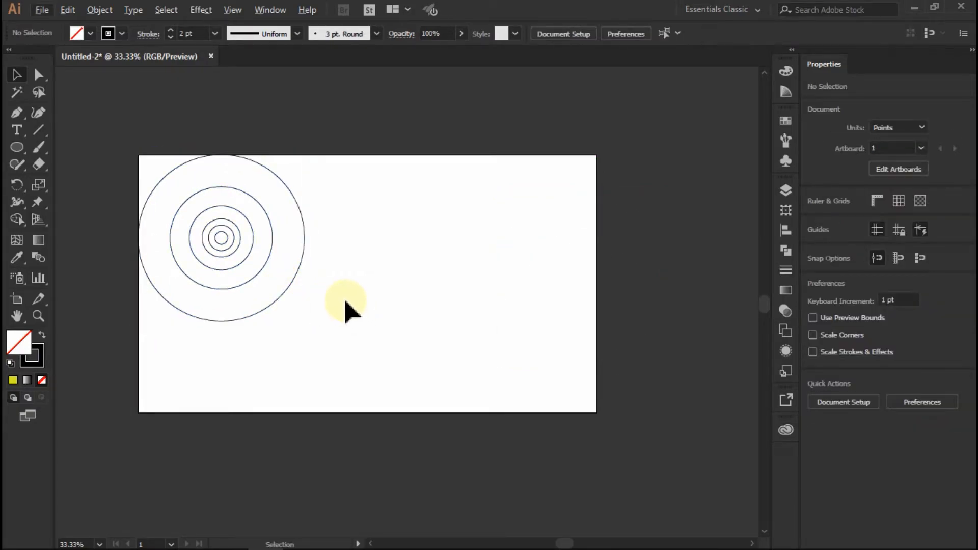
Step: Place a copy of the 428.8 pt circle in the empty right half of the artboard
{"action": "scroll", "coordinate": [345, 308], "scroll_direction": "up", "scroll_amount": 1}
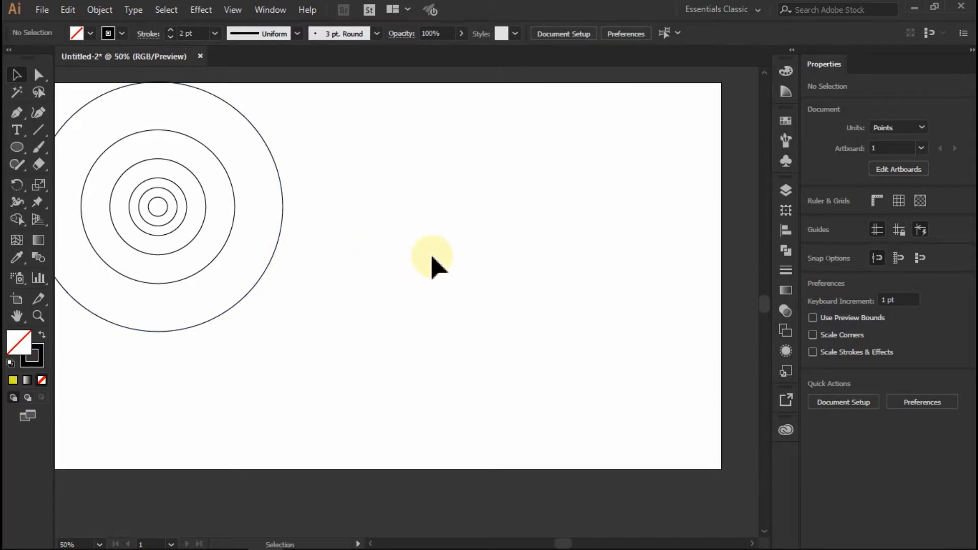
{"action": "left_click", "coordinate": [226, 239]}
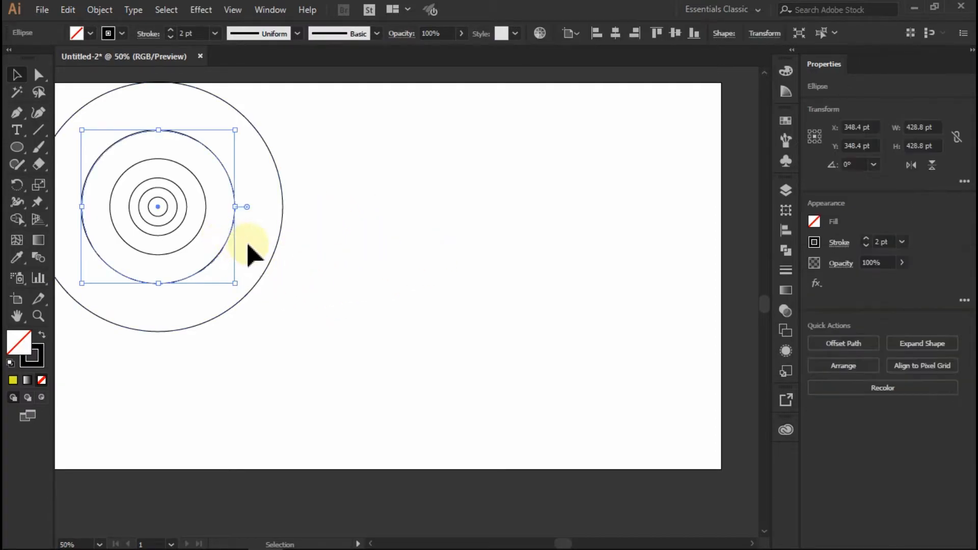
{"action": "left_click_drag", "start_coordinate": [258, 330], "coordinate": [341, 311]}
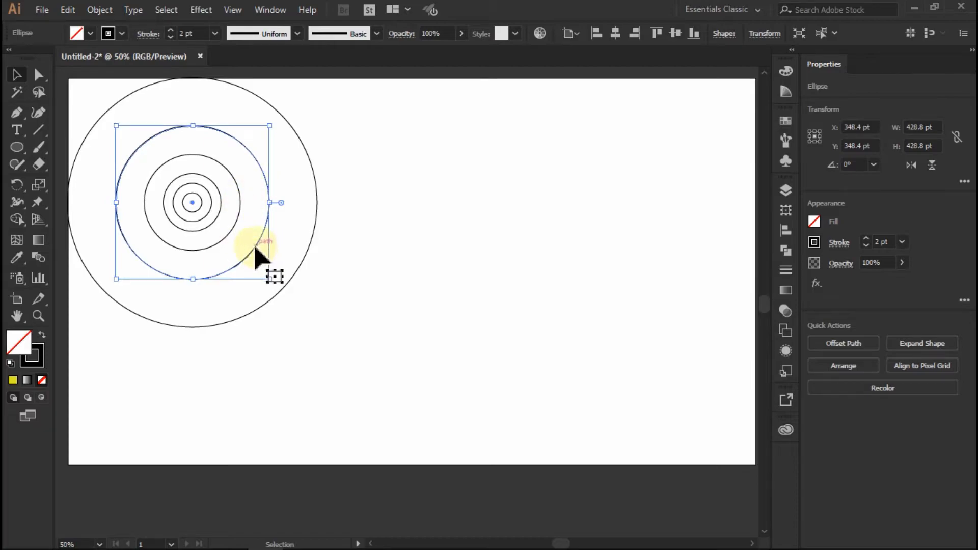
{"action": "key", "text": "space"}
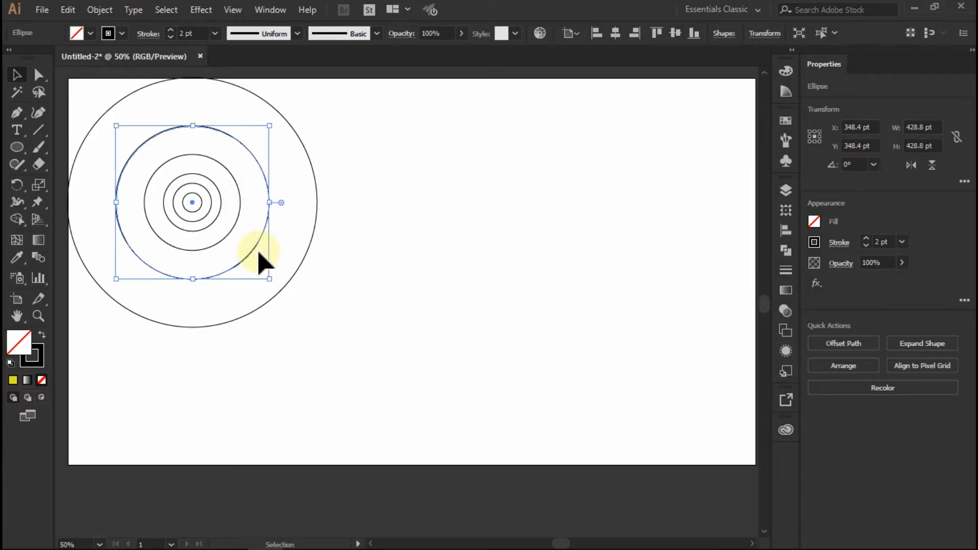
{"action": "left_click_drag", "start_coordinate": [256, 246], "coordinate": [574, 307]}
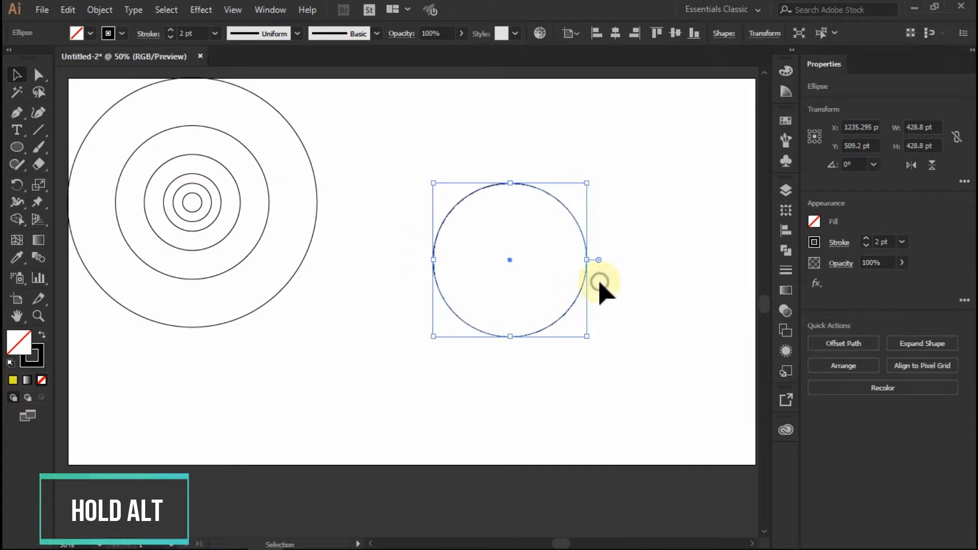
{"action": "left_click", "coordinate": [601, 281]}
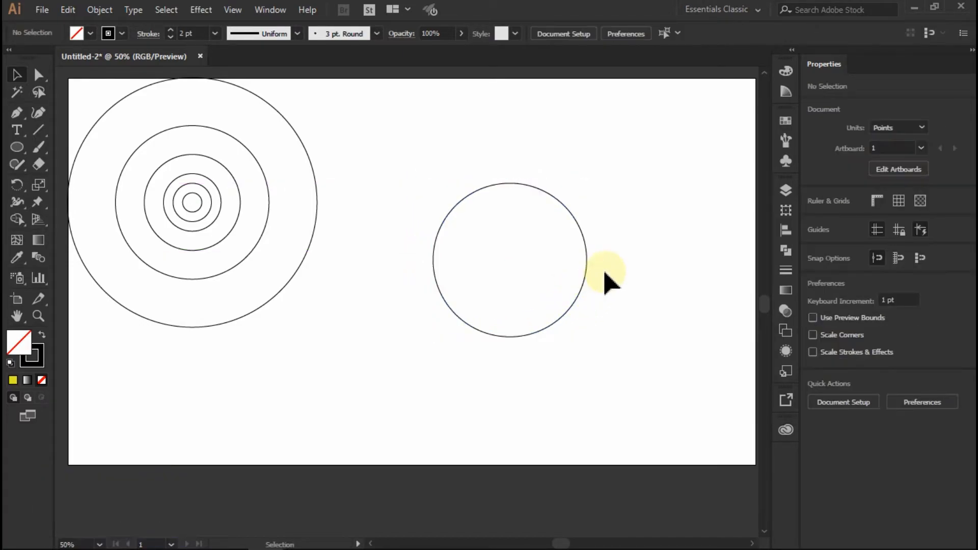
Step: Place a copy of the 268 pt circle concentrically inside the copied 428.8 pt circle
{"action": "left_click", "coordinate": [238, 224]}
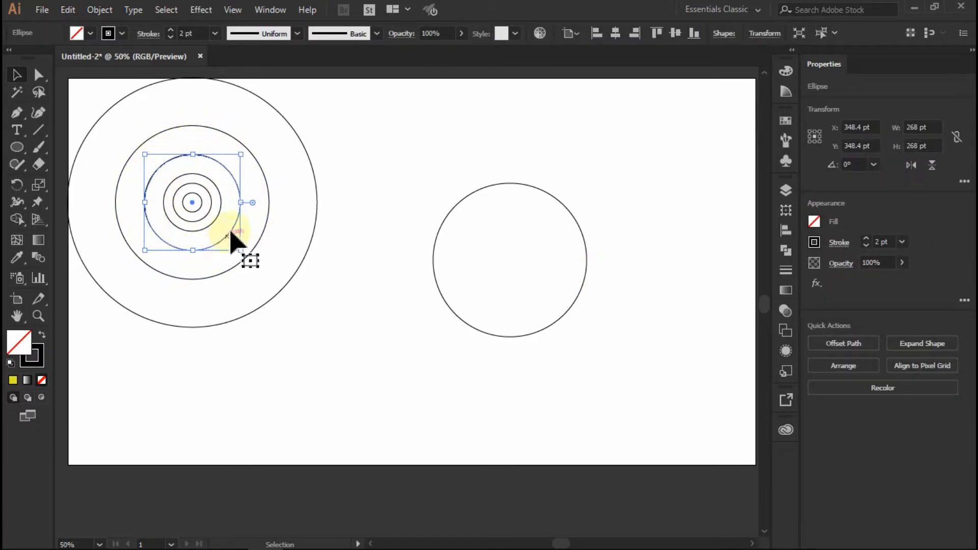
{"action": "left_click_drag", "start_coordinate": [237, 224], "coordinate": [558, 284]}
{"action": "left_click", "coordinate": [611, 305]}
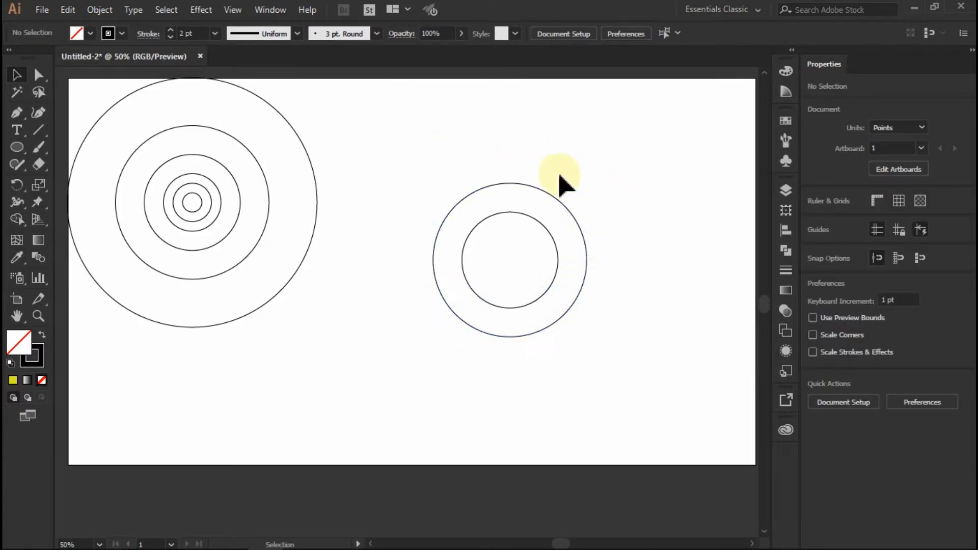
Step: Draw a vertical line about 608 pt long, centred on the left anchor of the copied 428.8 pt circle
{"action": "left_click", "coordinate": [40, 129]}
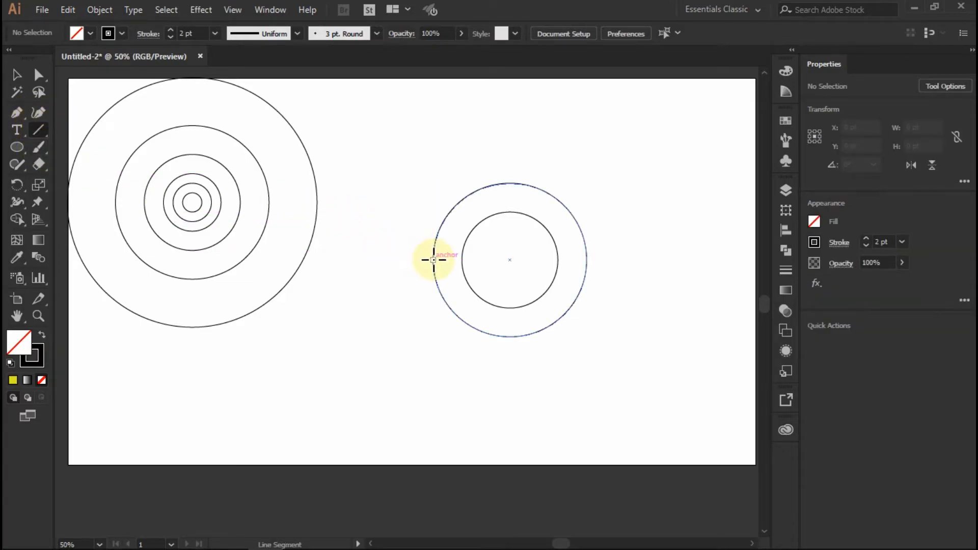
{"action": "left_click_drag", "start_coordinate": [432, 260], "coordinate": [434, 152]}
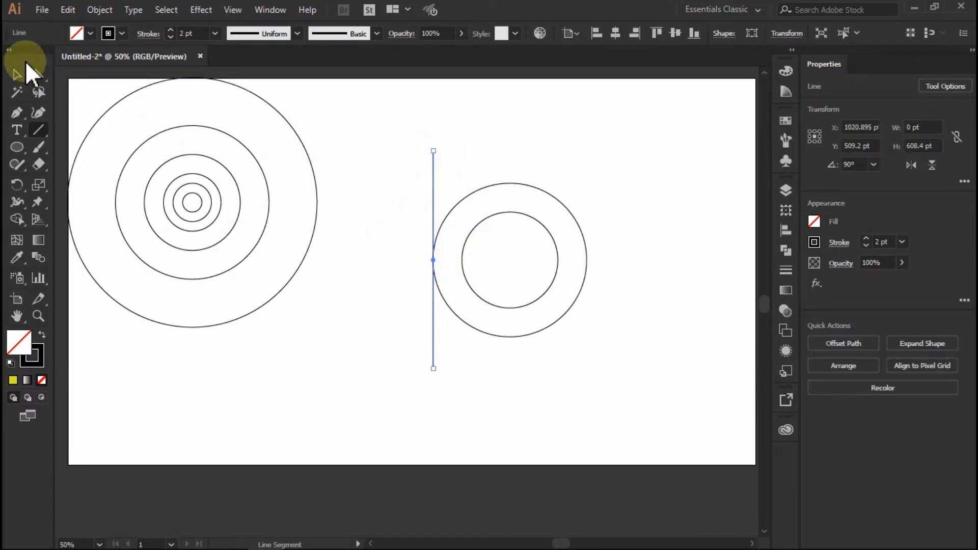
{"action": "left_click", "coordinate": [15, 72]}
Step: Copy the vertical line 80.4 pt to the right so it touches the left edge of the inner 268 pt circle
{"action": "scroll", "coordinate": [541, 280], "scroll_direction": "up", "scroll_amount": 1}
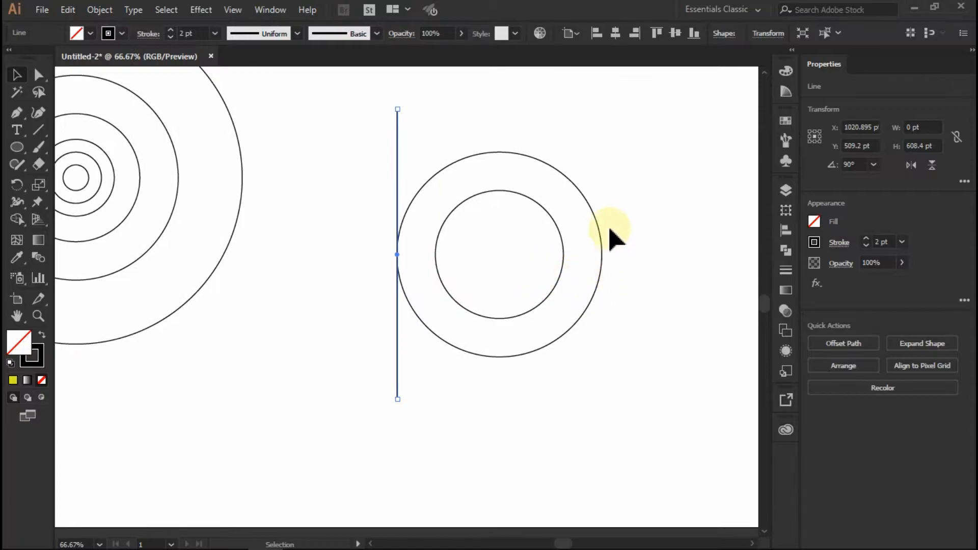
{"action": "scroll", "coordinate": [599, 269], "scroll_direction": "up", "scroll_amount": 1}
{"action": "scroll", "coordinate": [351, 224], "scroll_direction": "up", "scroll_amount": 1}
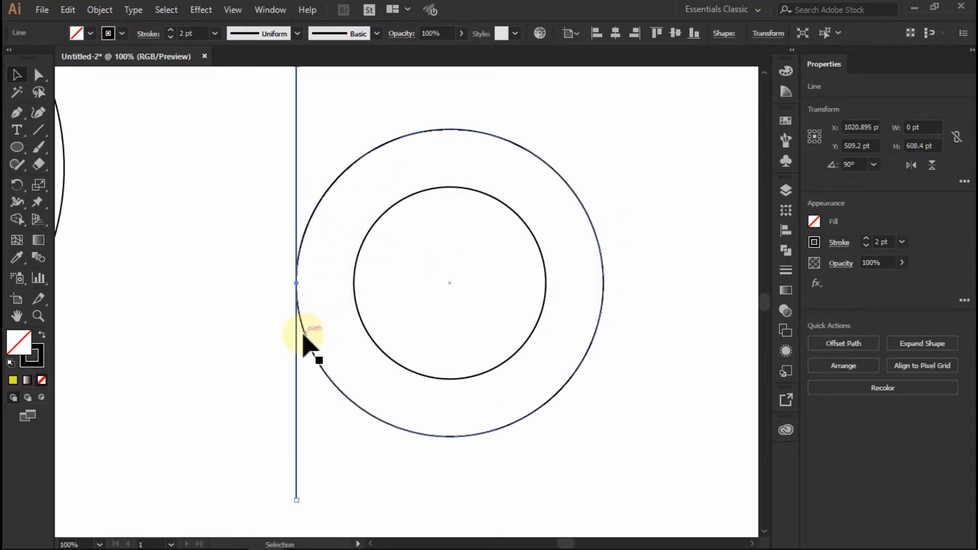
{"action": "left_click_drag", "start_coordinate": [297, 338], "coordinate": [353, 338]}
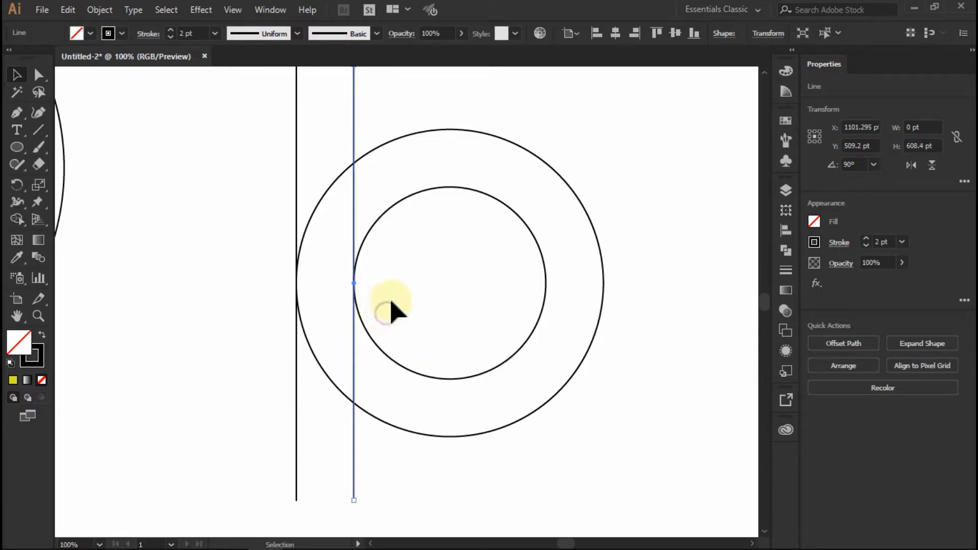
{"action": "left_click", "coordinate": [390, 308]}
Step: Left-align the inner vertical line with the 268 pt circle and the outer vertical line with the 428.8 pt circle
{"action": "scroll", "coordinate": [396, 280], "scroll_direction": "up", "scroll_amount": 2}
{"action": "scroll", "coordinate": [396, 305], "scroll_direction": "down", "scroll_amount": 2}
{"action": "left_click_drag", "start_coordinate": [400, 256], "coordinate": [335, 306]}
{"action": "left_click", "coordinate": [574, 33]}
{"action": "left_click", "coordinate": [577, 55]}
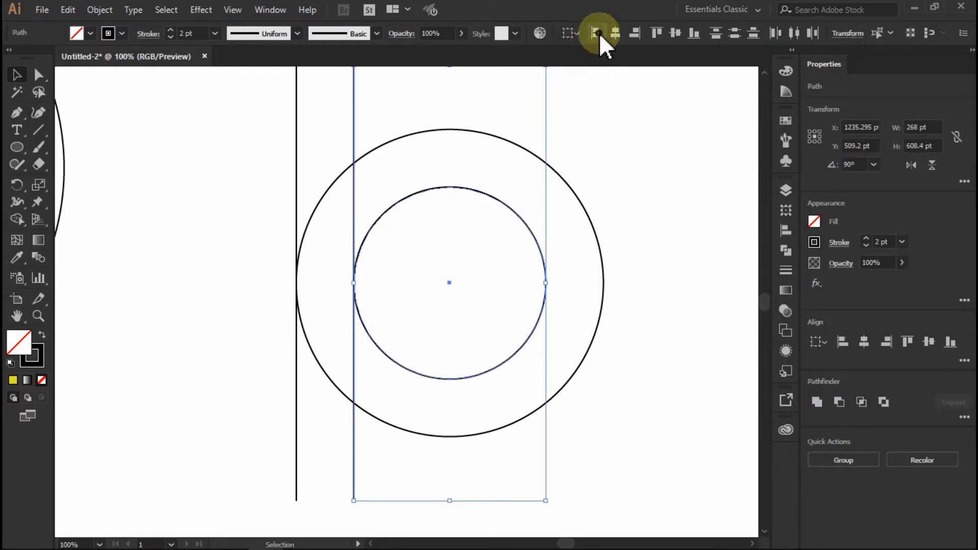
{"action": "left_click", "coordinate": [456, 99]}
{"action": "left_click_drag", "start_coordinate": [306, 244], "coordinate": [252, 311]}
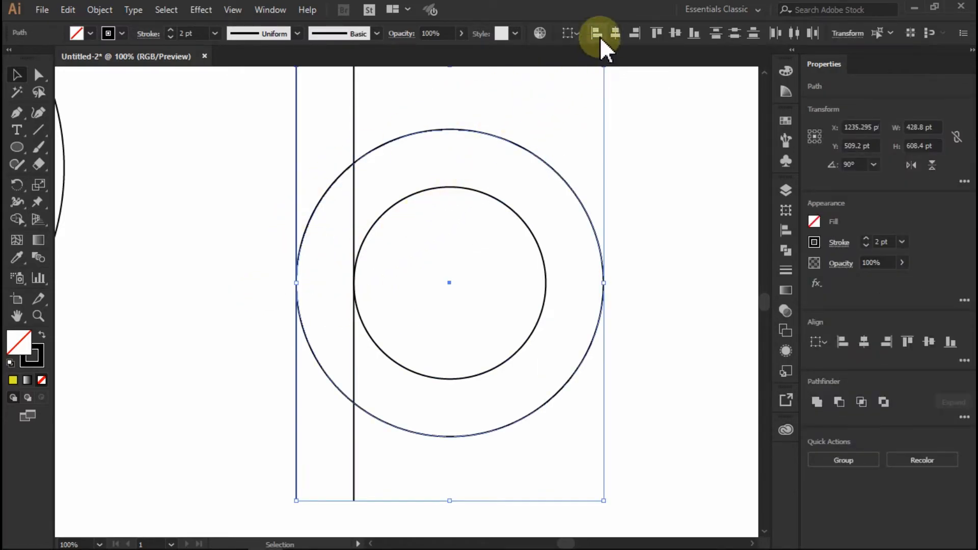
{"action": "left_click", "coordinate": [421, 247]}
Step: Select both vertical lines and paste a copy of them in place
{"action": "scroll", "coordinate": [421, 246], "scroll_direction": "up", "scroll_amount": 1}
{"action": "left_click_drag", "start_coordinate": [381, 77], "coordinate": [253, 159]}
{"action": "scroll", "coordinate": [373, 131], "scroll_direction": "down", "scroll_amount": 1}
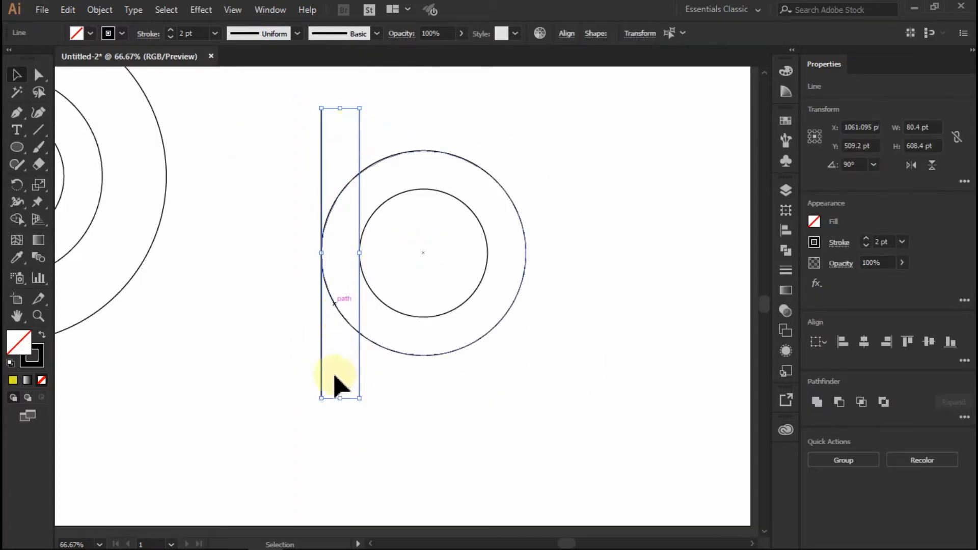
{"action": "left_click", "coordinate": [67, 9]}
{"action": "left_click", "coordinate": [90, 79]}
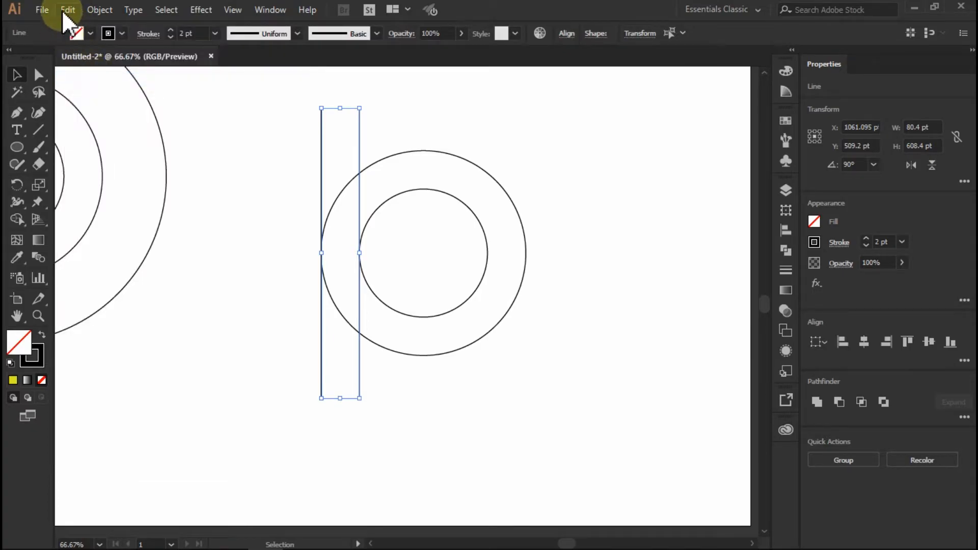
{"action": "left_click", "coordinate": [68, 9]}
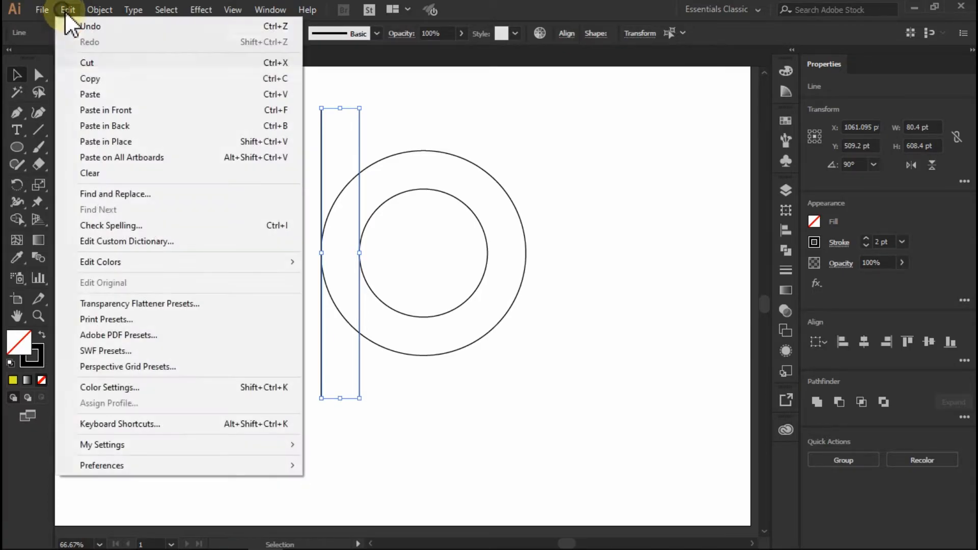
{"action": "left_click", "coordinate": [179, 142]}
Step: Rotate the pasted lines 90° to horizontal and move them up to the top edges of the two concentric circles
{"action": "left_click_drag", "start_coordinate": [366, 105], "coordinate": [512, 285]}
{"action": "left_click_drag", "start_coordinate": [411, 235], "coordinate": [395, 164]}
{"action": "left_click", "coordinate": [445, 137]}
Step: Top-align the upper horizontal line with the 428.8 pt circle and the lower one with the 268 pt circle
{"action": "key", "text": "ctrl+1"}
{"action": "left_click", "coordinate": [655, 35]}
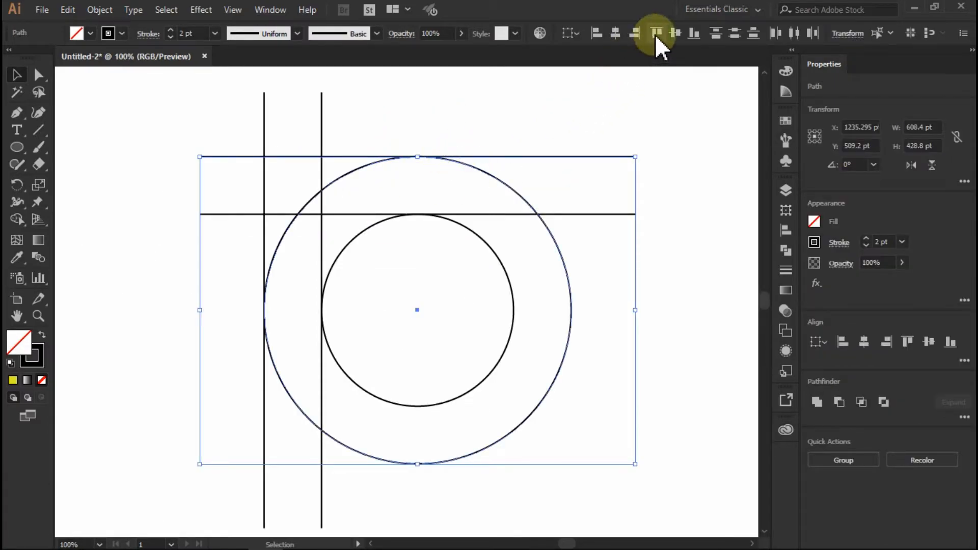
{"action": "left_click", "coordinate": [513, 127]}
{"action": "left_click_drag", "start_coordinate": [434, 197], "coordinate": [391, 229]}
{"action": "left_click", "coordinate": [653, 35]}
{"action": "left_click", "coordinate": [612, 101]}
Step: Copy both horizontal lines 348.4 pt down to the bottom edges of the two concentric circles
{"action": "left_click_drag", "start_coordinate": [589, 100], "coordinate": [640, 203]}
{"action": "scroll", "coordinate": [593, 165], "scroll_direction": "down", "scroll_amount": 1}
{"action": "left_click_drag", "start_coordinate": [572, 164], "coordinate": [573, 421]}
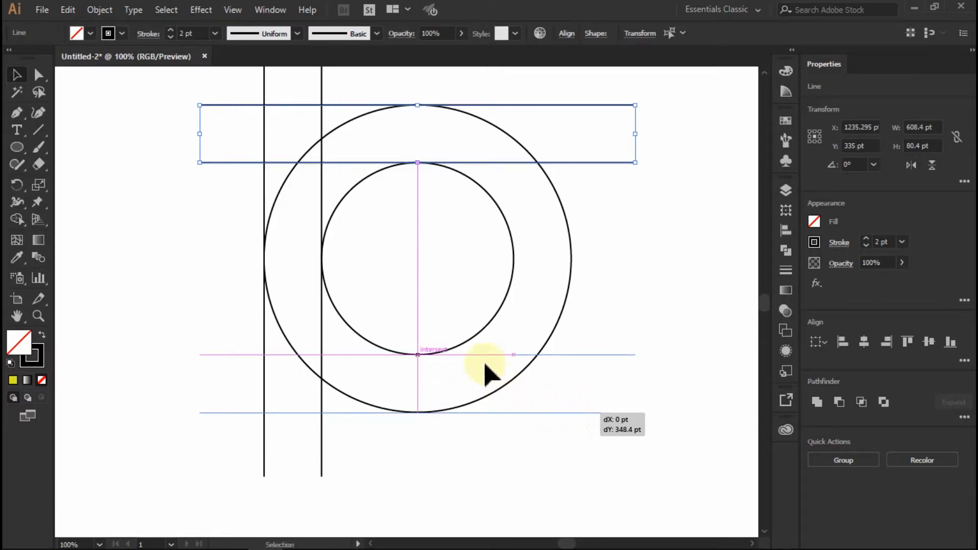
{"action": "left_click_drag", "start_coordinate": [493, 380], "coordinate": [492, 379]}
Step: Bottom-align the copied horizontal lines with the 268 pt and 428.8 pt circles they touch
{"action": "left_click", "coordinate": [406, 353]}
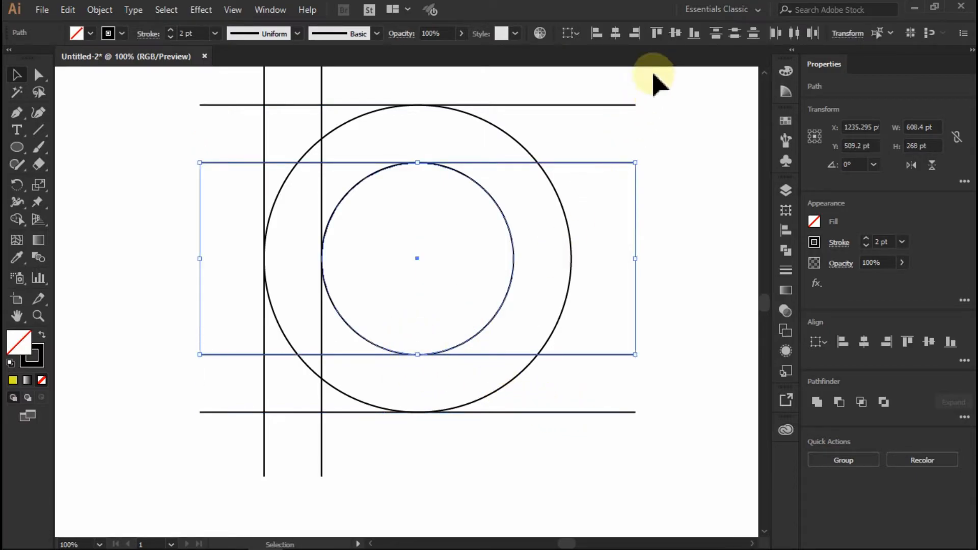
{"action": "left_click", "coordinate": [543, 266]}
{"action": "left_click_drag", "start_coordinate": [423, 386], "coordinate": [369, 431]}
{"action": "left_click", "coordinate": [693, 31]}
{"action": "left_click", "coordinate": [679, 133]}
Step: Copy the inner 268 pt circle 80.4 pt left and 268 pt up, touching the outer vertical line and the second horizontal line
{"action": "scroll", "coordinate": [454, 305], "scroll_direction": "down", "scroll_amount": 2}
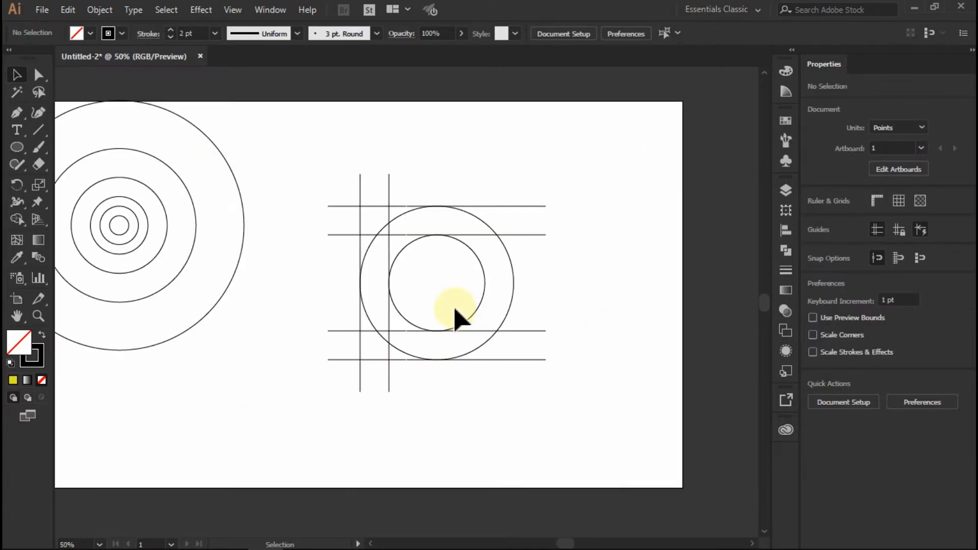
{"action": "scroll", "coordinate": [365, 260], "scroll_direction": "up", "scroll_amount": 1}
{"action": "scroll", "coordinate": [393, 275], "scroll_direction": "up", "scroll_amount": 2}
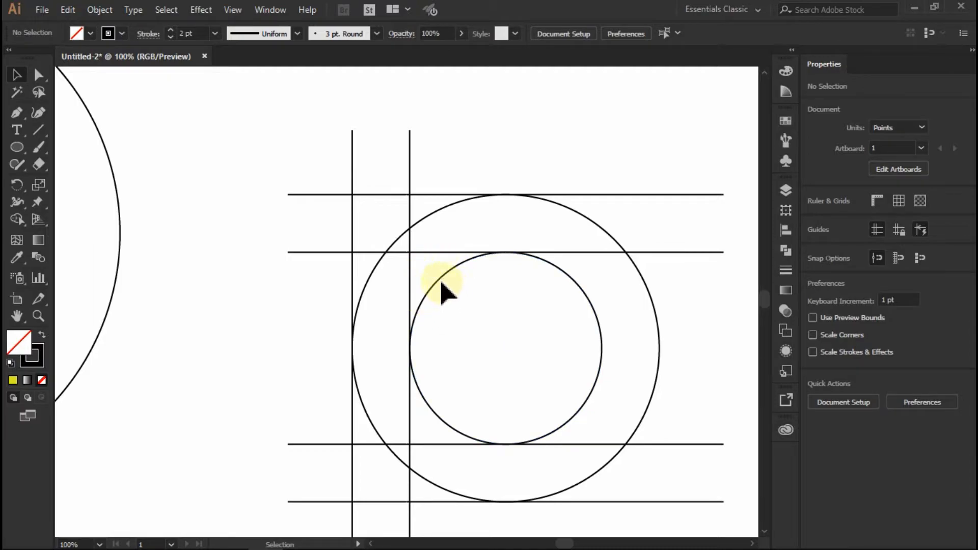
{"action": "left_click", "coordinate": [441, 301]}
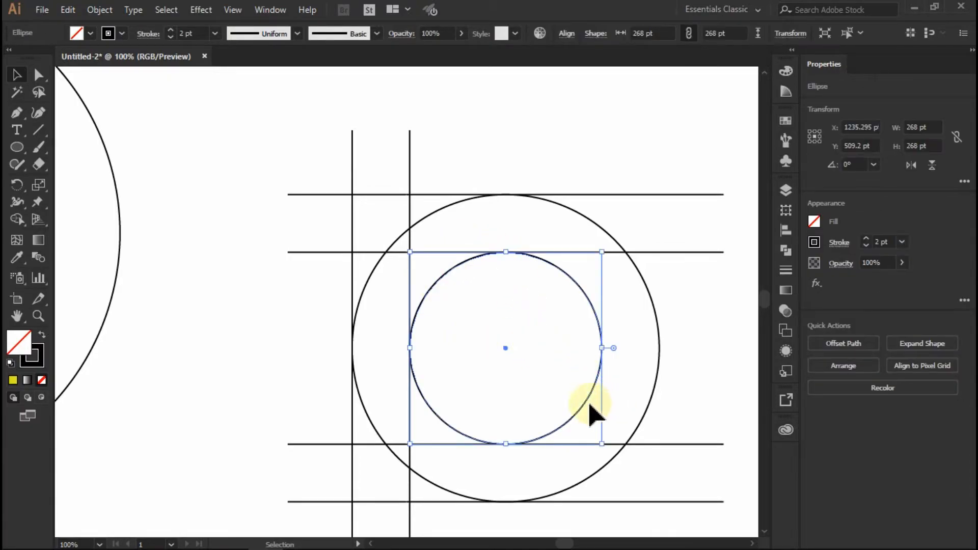
{"action": "left_click_drag", "start_coordinate": [591, 412], "coordinate": [529, 219]}
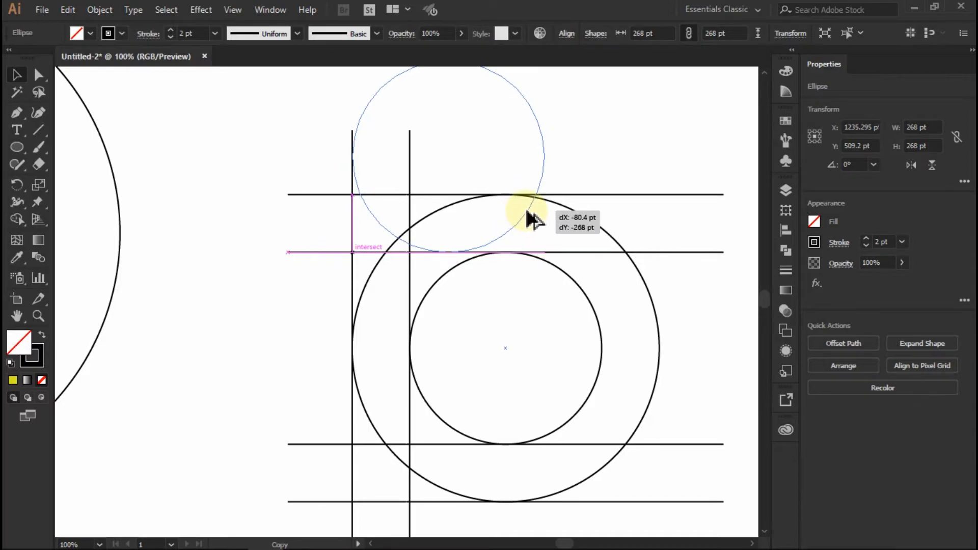
{"action": "left_click_drag", "start_coordinate": [530, 219], "coordinate": [530, 219]}
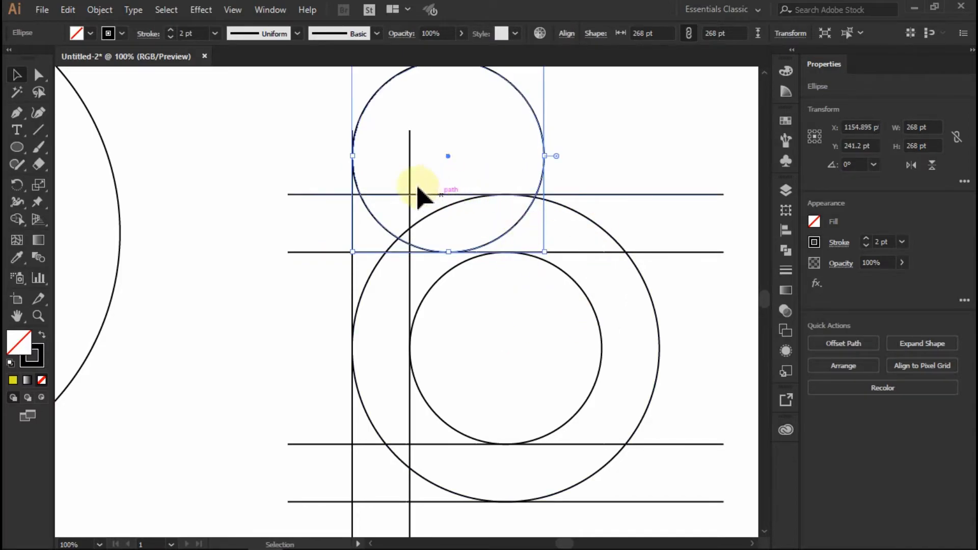
Step: Align the upper circle copy's left edge to the outer vertical line and its bottom edge to the second horizontal line
{"action": "scroll", "coordinate": [407, 188], "scroll_direction": "up", "scroll_amount": 2}
{"action": "left_click_drag", "start_coordinate": [342, 223], "coordinate": [347, 224]}
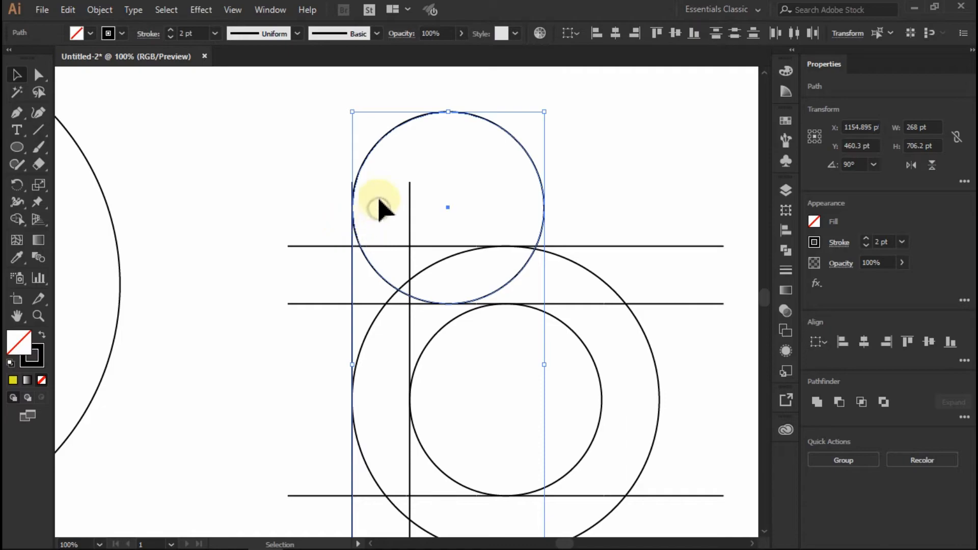
{"action": "left_click", "coordinate": [331, 206]}
{"action": "left_click_drag", "start_coordinate": [391, 198], "coordinate": [391, 200]}
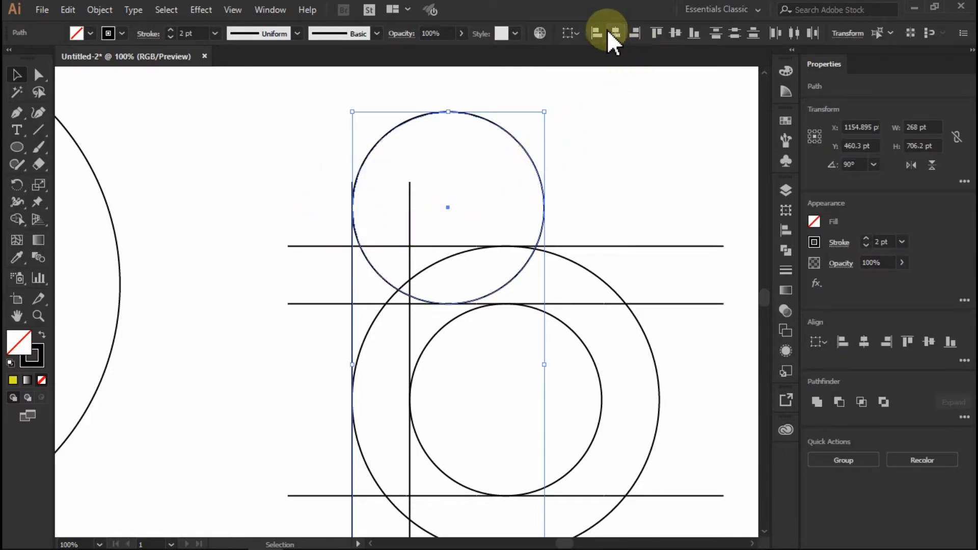
{"action": "left_click", "coordinate": [568, 158]}
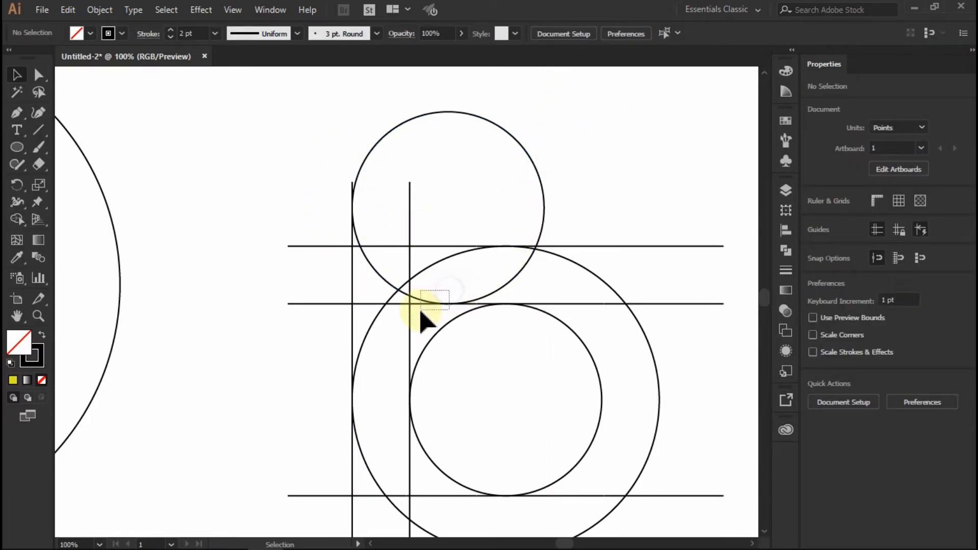
{"action": "left_click_drag", "start_coordinate": [421, 311], "coordinate": [420, 311]}
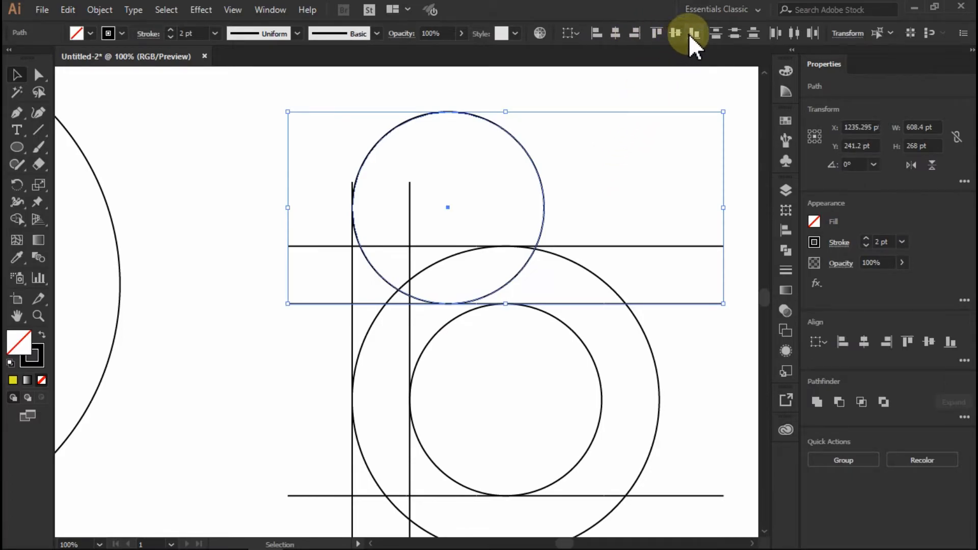
{"action": "left_click", "coordinate": [639, 146]}
Step: Place a copy of the upper 268 pt circle left of the inner circle, touching the inner vertical line
{"action": "scroll", "coordinate": [539, 194], "scroll_direction": "down", "scroll_amount": 3}
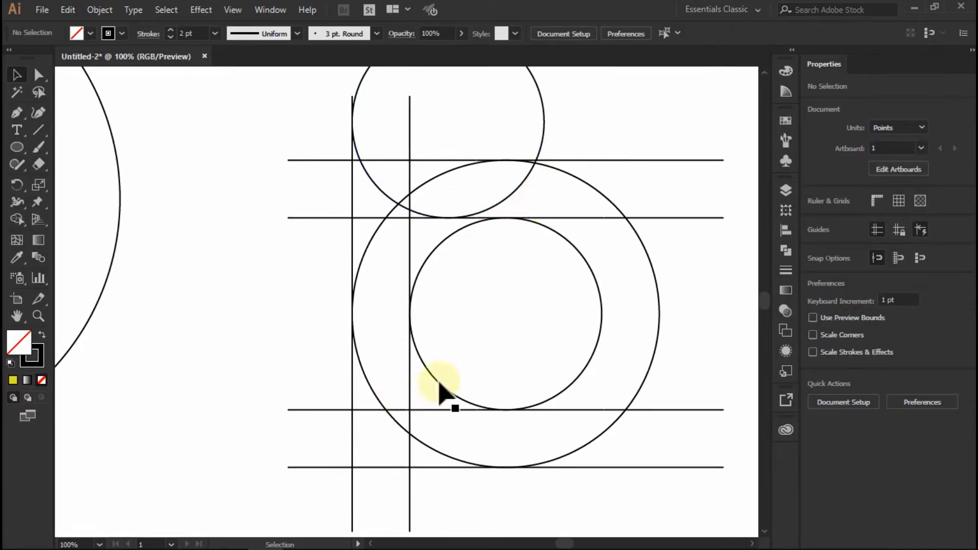
{"action": "left_click", "coordinate": [555, 123]}
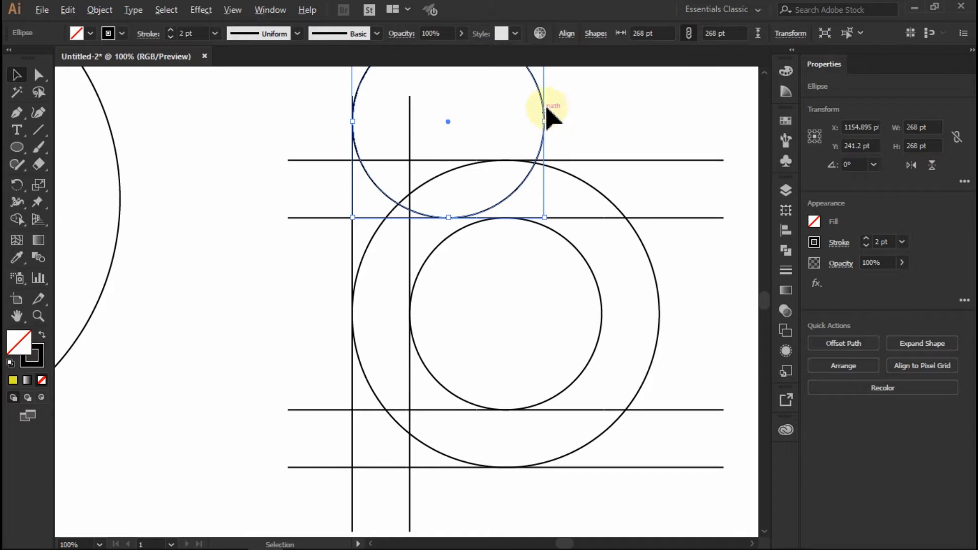
{"action": "left_click_drag", "start_coordinate": [544, 110], "coordinate": [412, 302]}
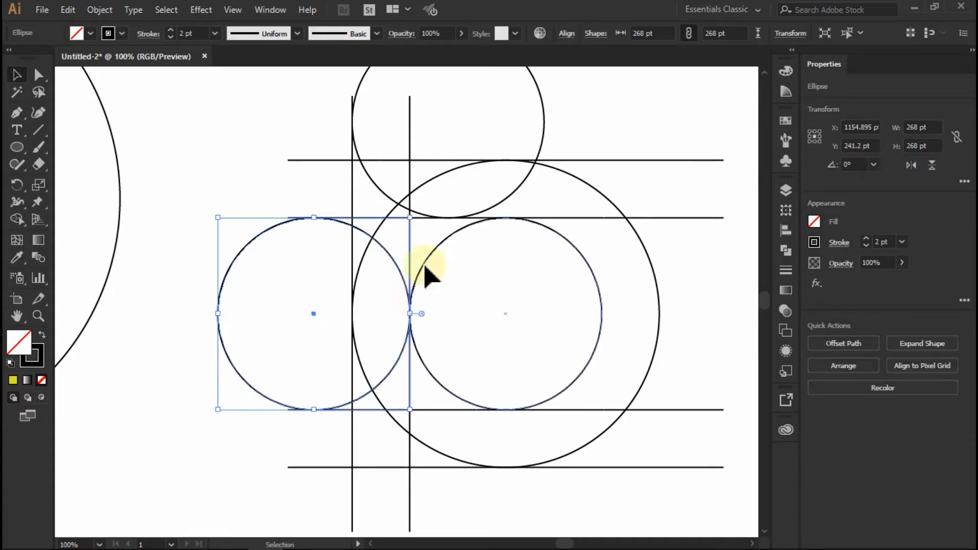
Step: Align the left circle copy with the inner vertical line and the two horizontal lines that touch the inner circle
{"action": "scroll", "coordinate": [399, 328], "scroll_direction": "up", "scroll_amount": 1}
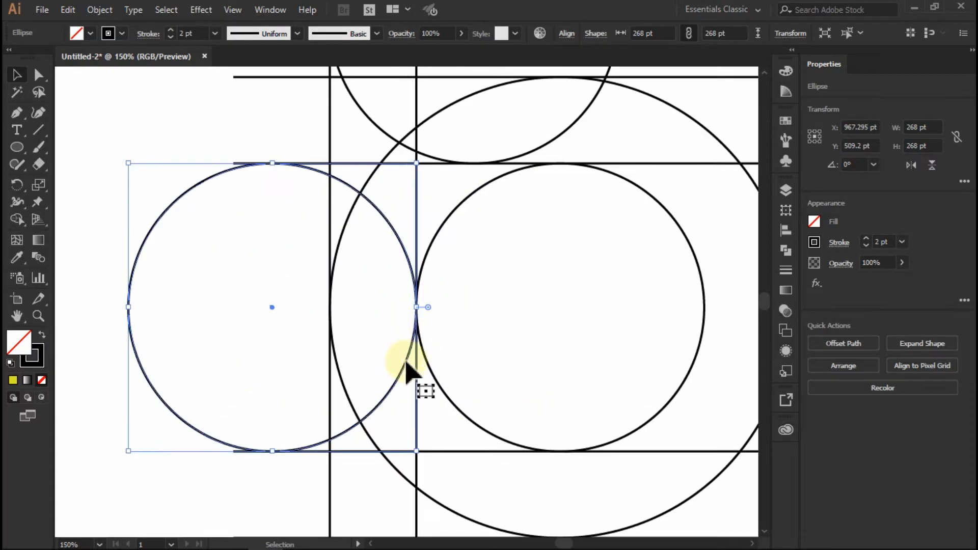
{"action": "left_click", "coordinate": [426, 397]}
{"action": "left_click_drag", "start_coordinate": [379, 376], "coordinate": [379, 377]}
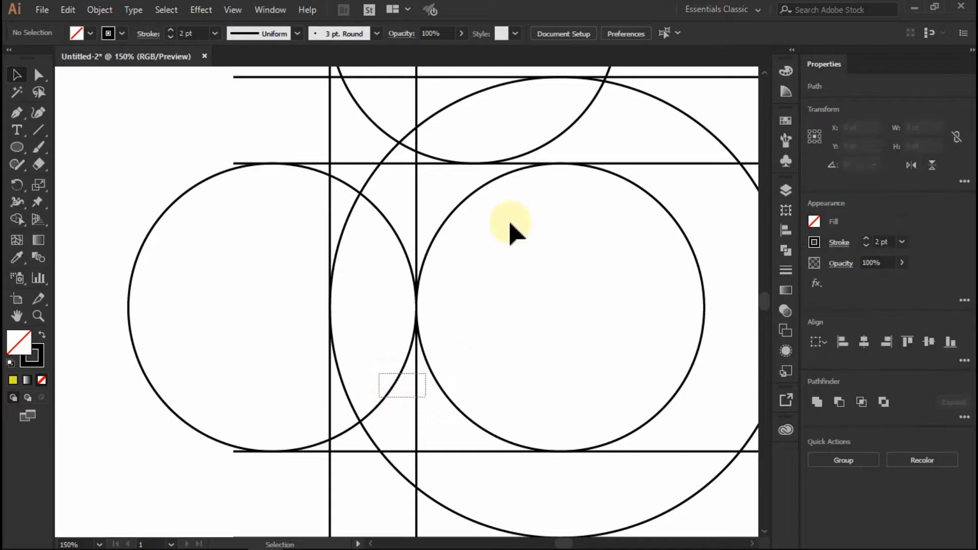
{"action": "left_click", "coordinate": [399, 116], "text": "shift"}
{"action": "left_click", "coordinate": [237, 168], "text": "shift"}
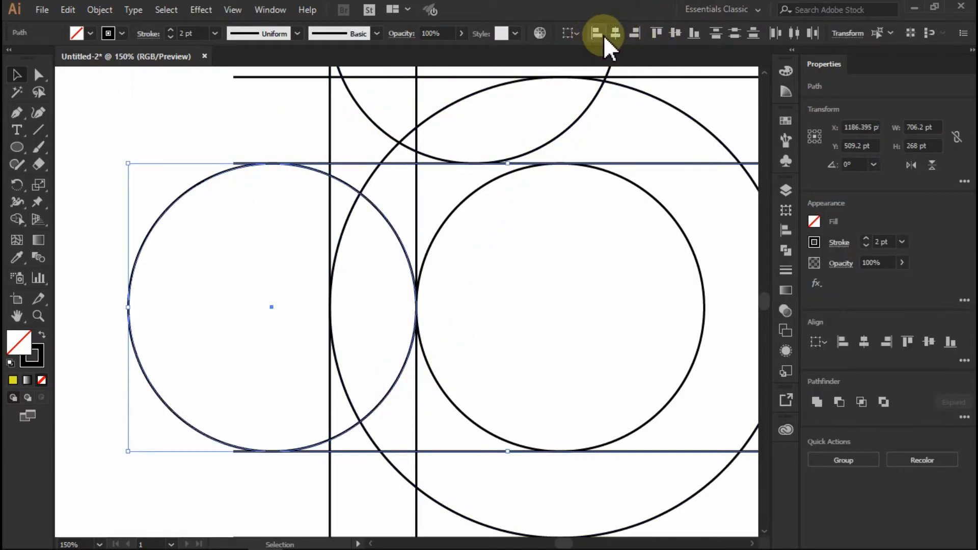
{"action": "left_click", "coordinate": [465, 251]}
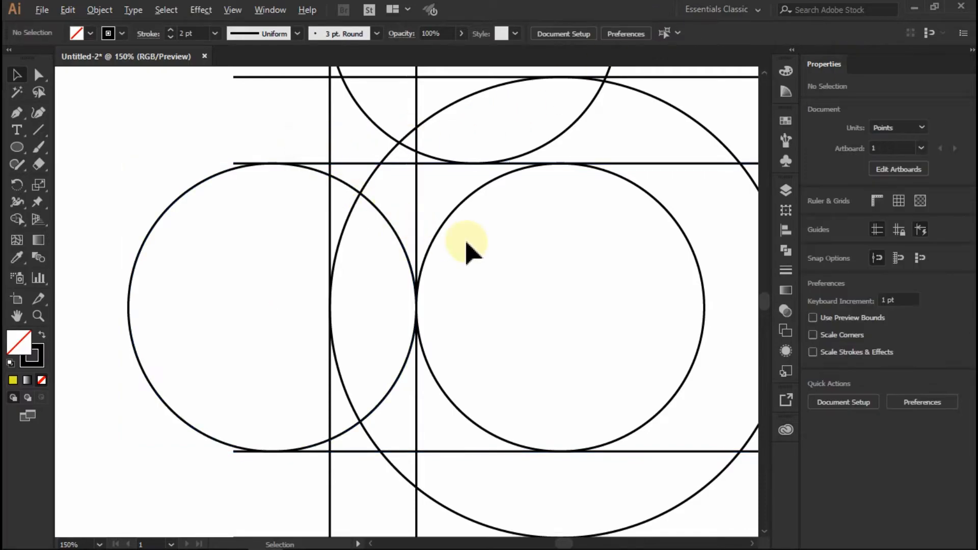
Step: Copy the 428.8 pt circle 80.4 pt to the left so it touches the right edge of the inner circle
{"action": "scroll", "coordinate": [465, 251], "scroll_direction": "down", "scroll_amount": 3}
{"action": "scroll", "coordinate": [596, 275], "scroll_direction": "up", "scroll_amount": 1}
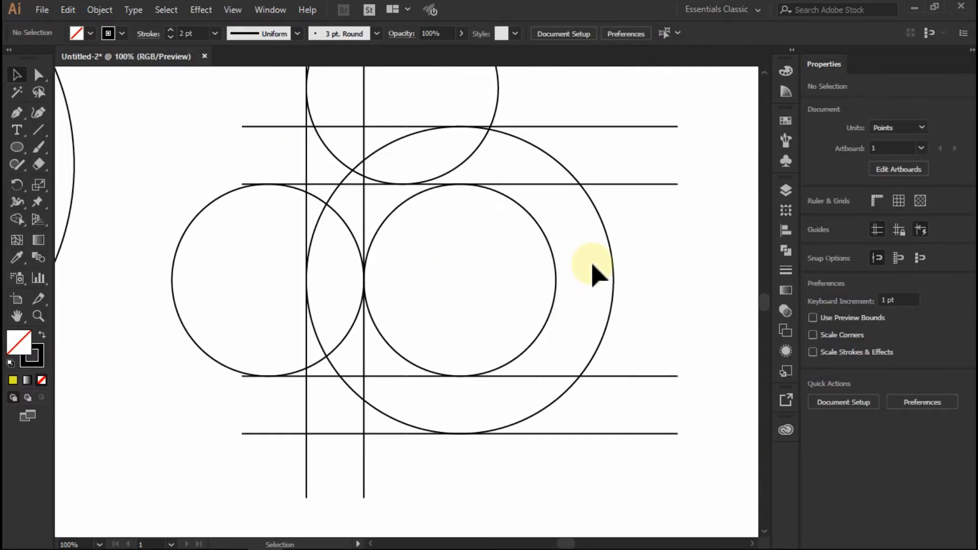
{"action": "left_click_drag", "start_coordinate": [632, 214], "coordinate": [609, 189]}
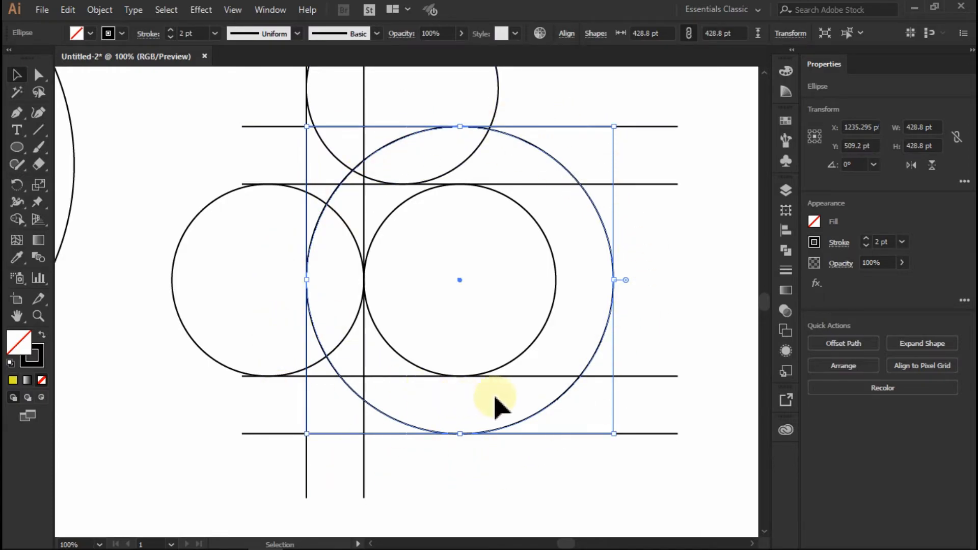
{"action": "left_click_drag", "start_coordinate": [604, 340], "coordinate": [545, 344]}
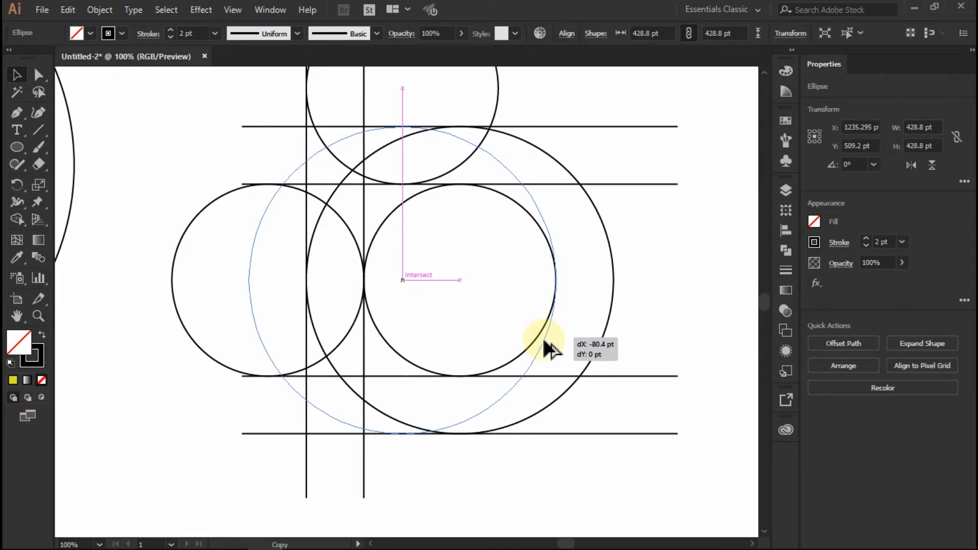
Step: Place two more copies of the 428.8 pt circle, one 80.4 pt below and one 80.4 pt above the original
{"action": "left_click_drag", "start_coordinate": [544, 342], "coordinate": [597, 411]}
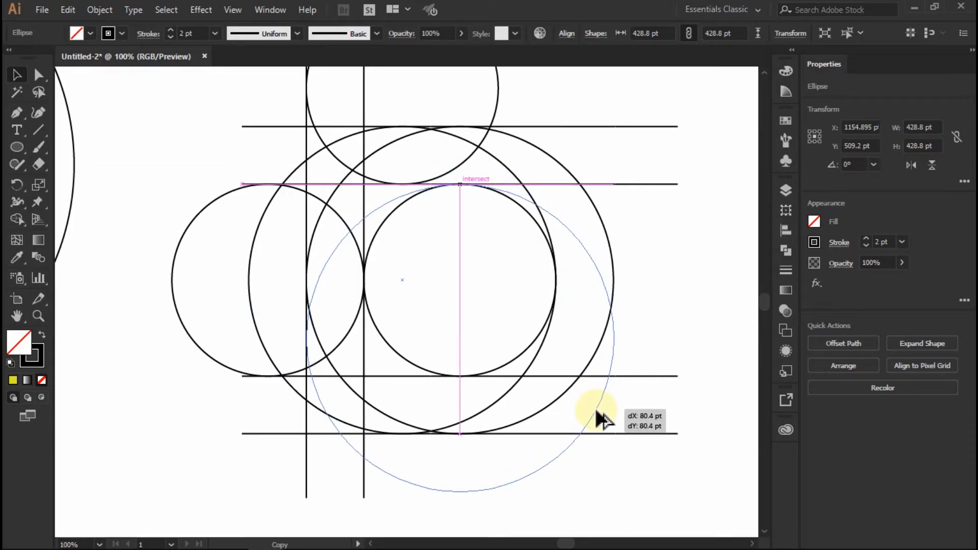
{"action": "left_click_drag", "start_coordinate": [602, 421], "coordinate": [603, 422]}
{"action": "left_click_drag", "start_coordinate": [560, 472], "coordinate": [559, 355]}
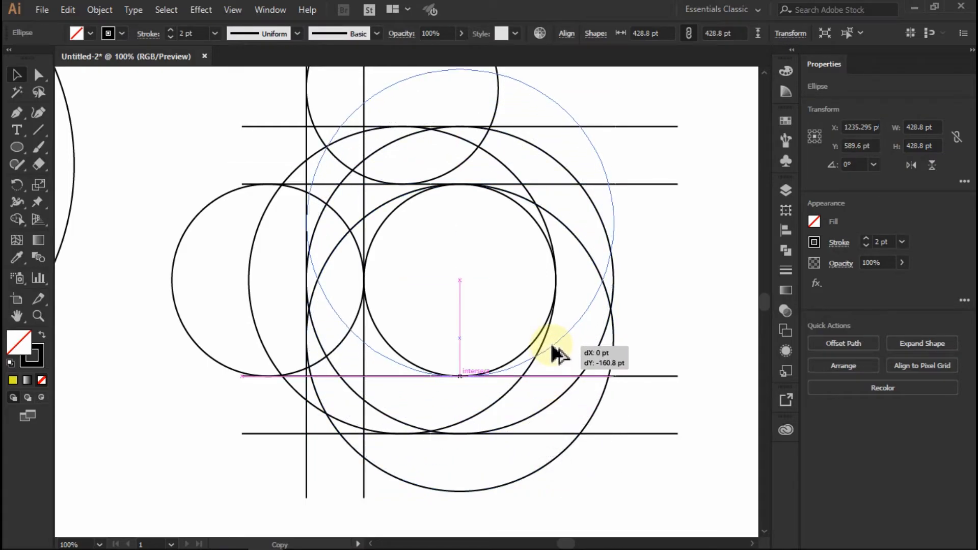
{"action": "left_click_drag", "start_coordinate": [553, 347], "coordinate": [552, 347]}
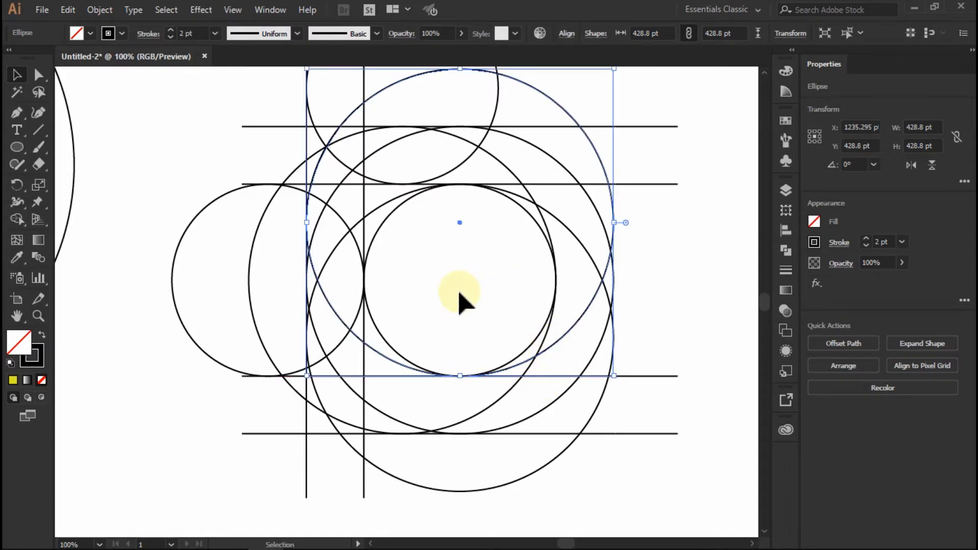
Step: Select all the logo construction circles and lines and merge the upper leaf-shaped regions into one black shape with Shape Builder
{"action": "scroll", "coordinate": [460, 303], "scroll_direction": "down", "scroll_amount": 1}
{"action": "left_click", "coordinate": [616, 332]}
{"action": "scroll", "coordinate": [505, 323], "scroll_direction": "down", "scroll_amount": 1}
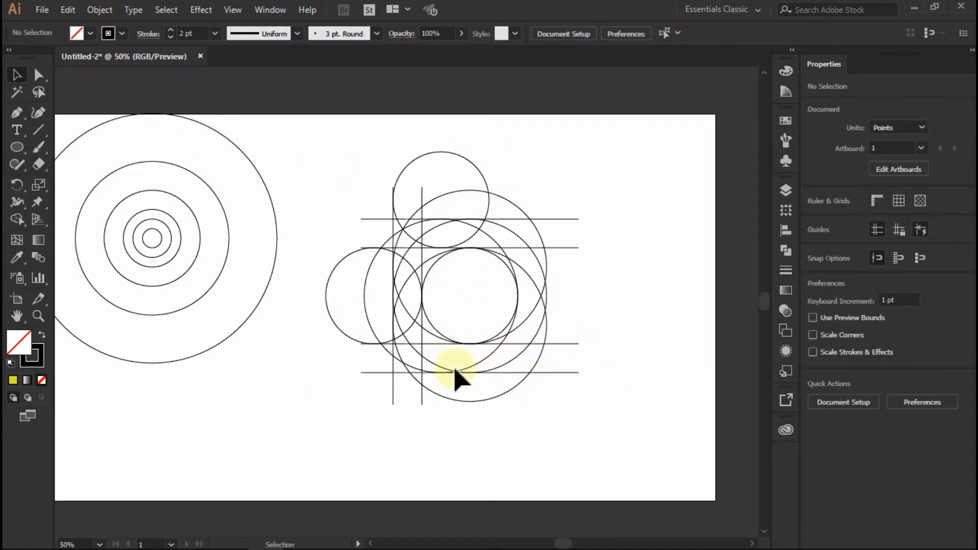
{"action": "scroll", "coordinate": [506, 423], "scroll_direction": "up", "scroll_amount": 1}
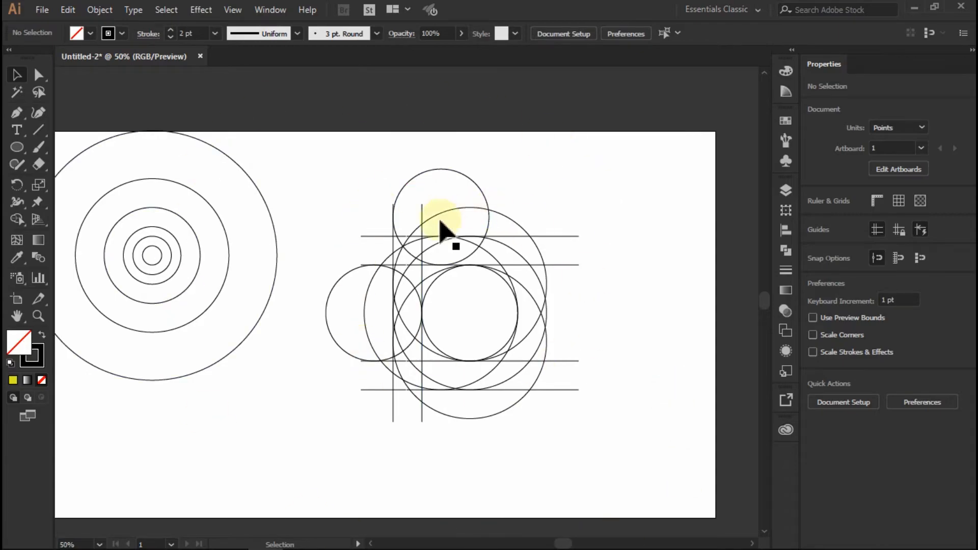
{"action": "left_click_drag", "start_coordinate": [625, 168], "coordinate": [313, 461]}
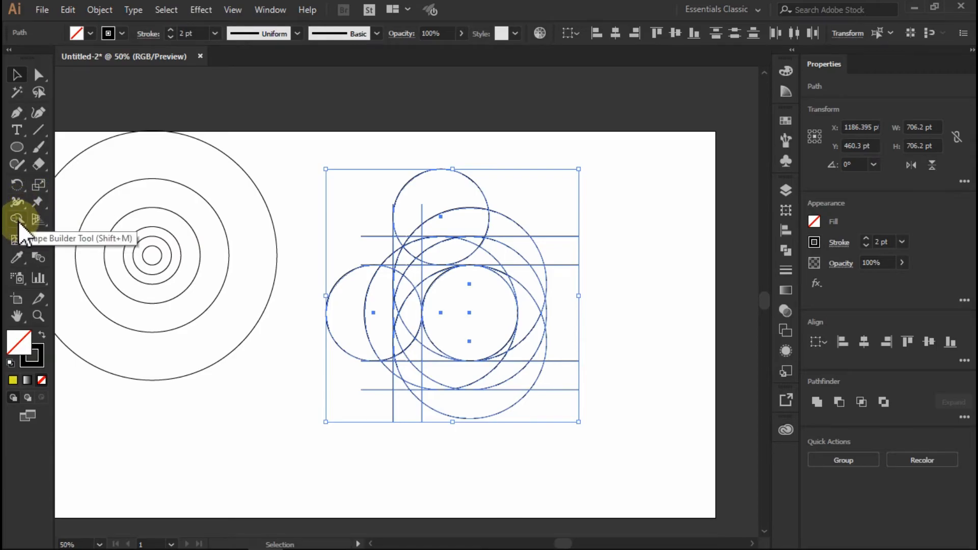
{"action": "left_click", "coordinate": [18, 220]}
{"action": "left_click", "coordinate": [42, 336]}
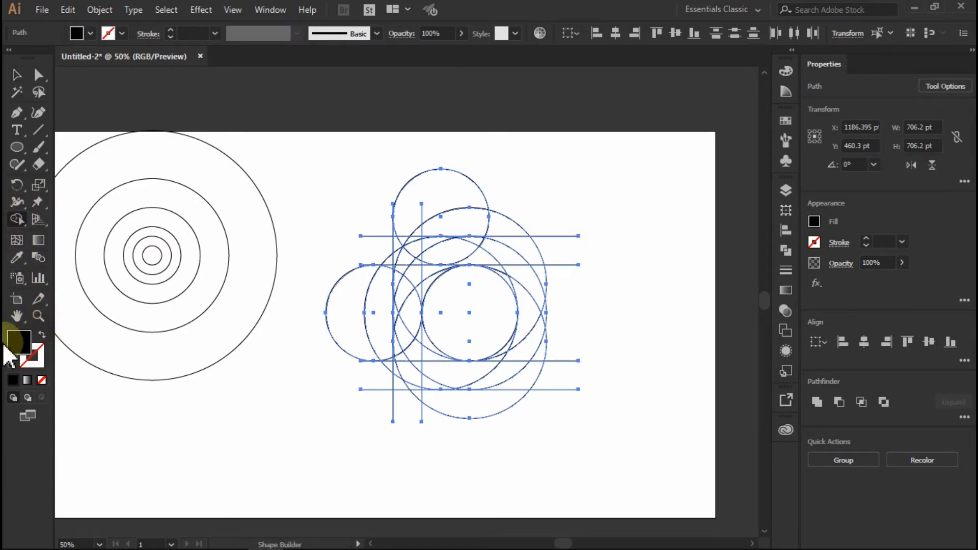
{"action": "scroll", "coordinate": [461, 295], "scroll_direction": "up", "scroll_amount": 2}
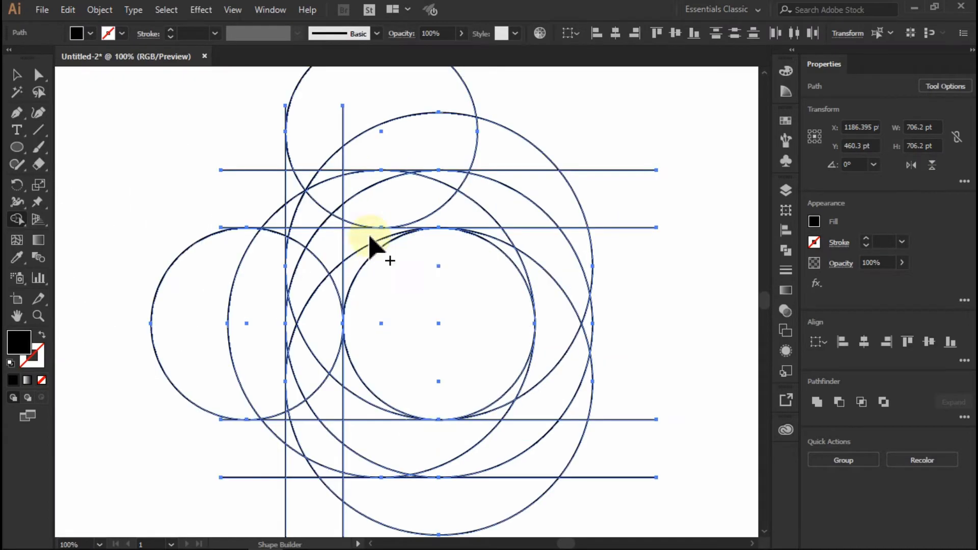
{"action": "scroll", "coordinate": [428, 217], "scroll_direction": "up", "scroll_amount": 1}
{"action": "left_click_drag", "start_coordinate": [243, 153], "coordinate": [341, 187]}
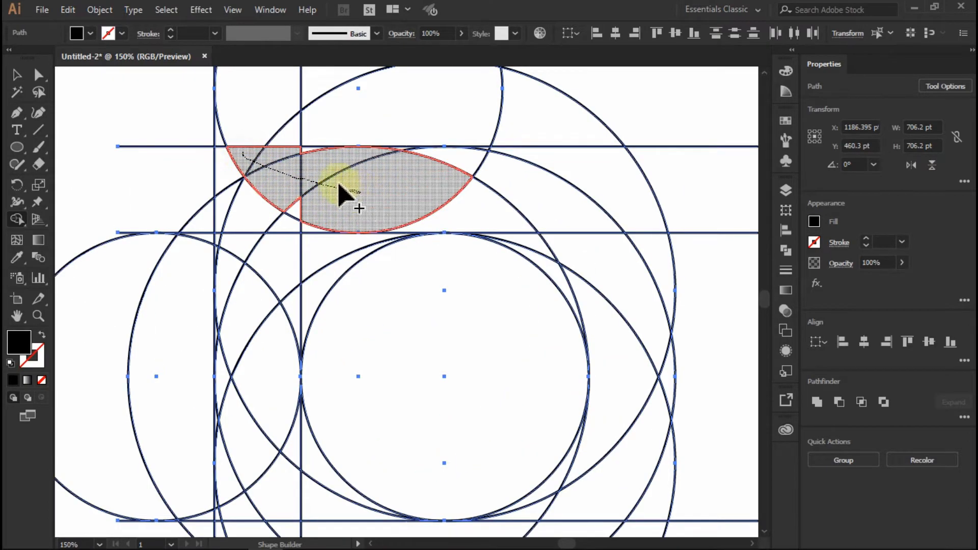
{"action": "mouse_move", "coordinate": [437, 214]}
{"action": "left_mouse_down"}
{"action": "mouse_move", "coordinate": [526, 257]}
{"action": "mouse_move", "coordinate": [515, 232]}
{"action": "left_mouse_up"}
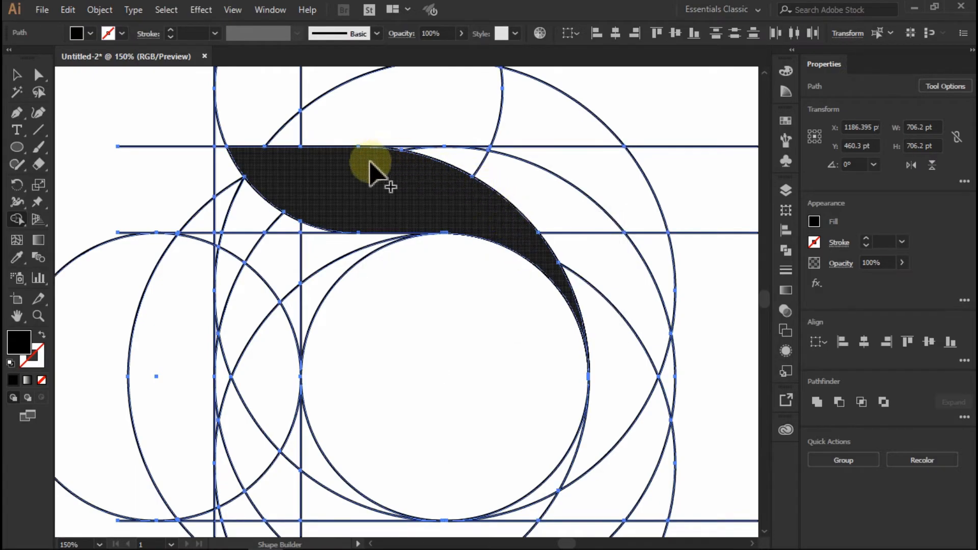
Step: Merge the regions of the curved band from the leaf's upper edge around to the bottom of the inner circle into a black shape
{"action": "scroll", "coordinate": [399, 146], "scroll_direction": "up", "scroll_amount": 4}
{"action": "scroll", "coordinate": [244, 170], "scroll_direction": "down", "scroll_amount": 2}
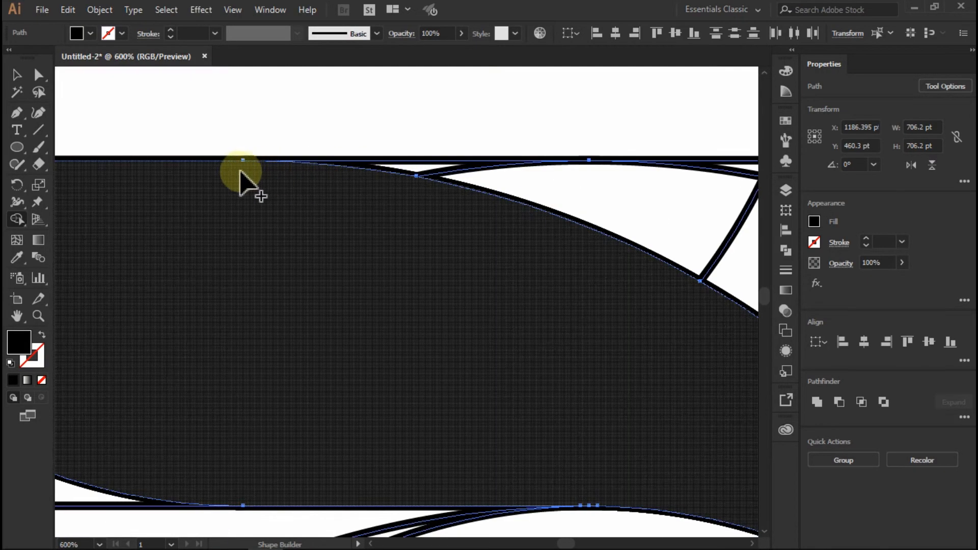
{"action": "mouse_move", "coordinate": [464, 189]}
{"action": "left_mouse_down"}
{"action": "mouse_move", "coordinate": [592, 213]}
{"action": "mouse_move", "coordinate": [620, 225]}
{"action": "left_mouse_up"}
{"action": "scroll", "coordinate": [387, 208], "scroll_direction": "down", "scroll_amount": 3}
{"action": "scroll", "coordinate": [643, 360], "scroll_direction": "up", "scroll_amount": 1}
{"action": "left_click_drag", "start_coordinate": [521, 236], "coordinate": [576, 313]}
{"action": "left_click_drag", "start_coordinate": [577, 349], "coordinate": [590, 262]}
{"action": "scroll", "coordinate": [589, 261], "scroll_direction": "down", "scroll_amount": 5}
{"action": "scroll", "coordinate": [560, 280], "scroll_direction": "down", "scroll_amount": 1}
{"action": "mouse_move", "coordinate": [540, 295]}
{"action": "left_mouse_down"}
{"action": "mouse_move", "coordinate": [503, 321]}
{"action": "mouse_move", "coordinate": [526, 309]}
{"action": "left_mouse_up"}
{"action": "scroll", "coordinate": [526, 309], "scroll_direction": "down", "scroll_amount": 1}
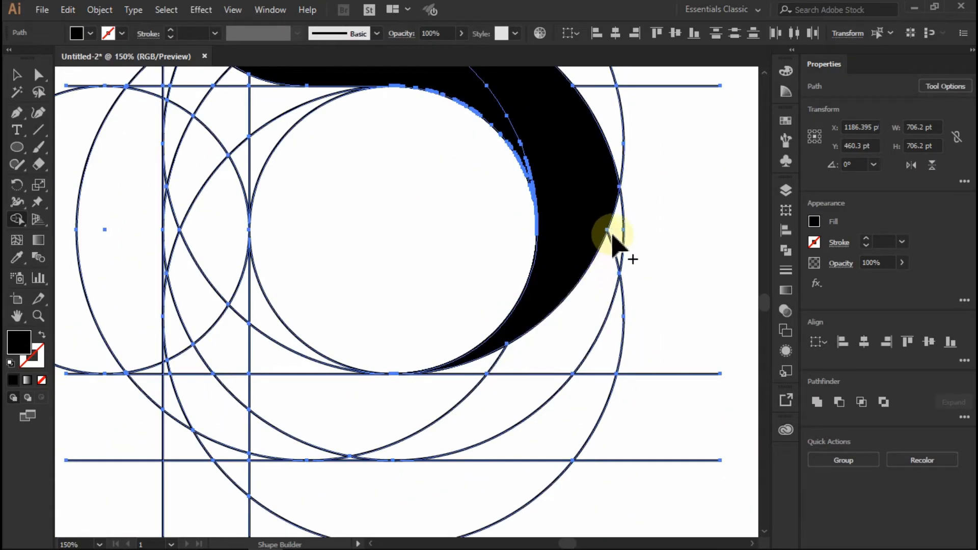
Step: Merge the outer lower curve and the horizontal strip between the two lower lines into a black base ending at the outer vertical line
{"action": "mouse_move", "coordinate": [614, 231]}
{"action": "left_mouse_down"}
{"action": "mouse_move", "coordinate": [591, 299]}
{"action": "mouse_move", "coordinate": [556, 349]}
{"action": "mouse_move", "coordinate": [499, 396]}
{"action": "mouse_move", "coordinate": [288, 447]}
{"action": "mouse_move", "coordinate": [250, 439]}
{"action": "mouse_move", "coordinate": [239, 399]}
{"action": "mouse_move", "coordinate": [198, 409]}
{"action": "mouse_move", "coordinate": [178, 433]}
{"action": "mouse_move", "coordinate": [285, 442]}
{"action": "mouse_move", "coordinate": [448, 398]}
{"action": "mouse_move", "coordinate": [499, 367]}
{"action": "left_mouse_up"}
{"action": "scroll", "coordinate": [387, 406], "scroll_direction": "down", "scroll_amount": 1}
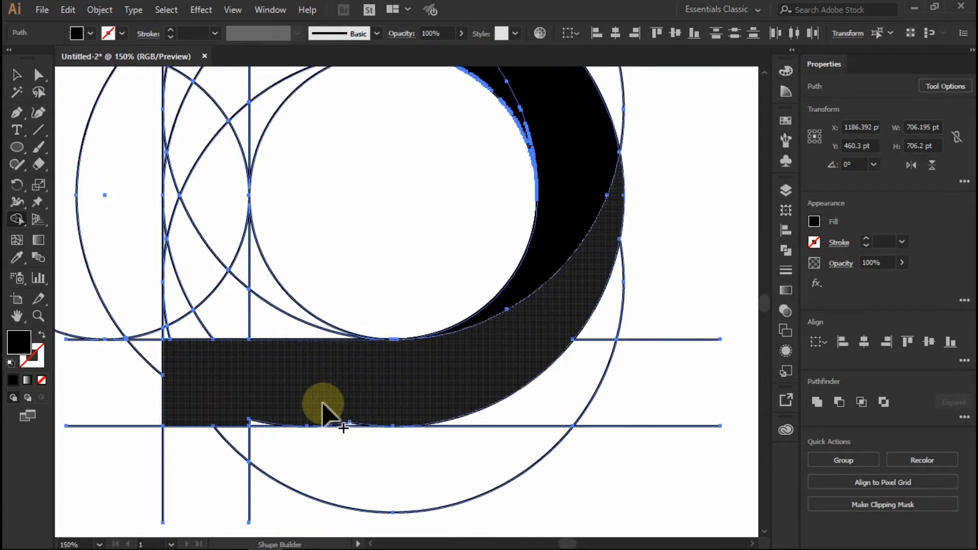
{"action": "scroll", "coordinate": [327, 408], "scroll_direction": "up", "scroll_amount": 1}
{"action": "scroll", "coordinate": [290, 447], "scroll_direction": "up", "scroll_amount": 2}
{"action": "mouse_move", "coordinate": [254, 393]}
{"action": "left_mouse_down"}
{"action": "mouse_move", "coordinate": [205, 411]}
{"action": "mouse_move", "coordinate": [436, 404]}
{"action": "mouse_move", "coordinate": [442, 425]}
{"action": "mouse_move", "coordinate": [515, 367]}
{"action": "left_mouse_up"}
{"action": "scroll", "coordinate": [533, 371], "scroll_direction": "down", "scroll_amount": 3}
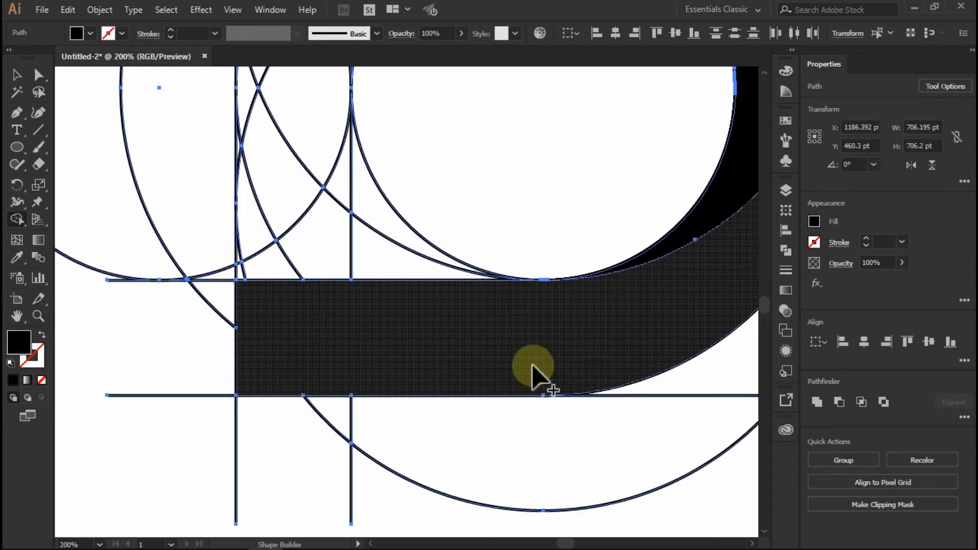
Step: Merge the regions between the two vertical lines, below the left circle's arc, into a black stem standing on the base
{"action": "scroll", "coordinate": [466, 312], "scroll_direction": "up", "scroll_amount": 4}
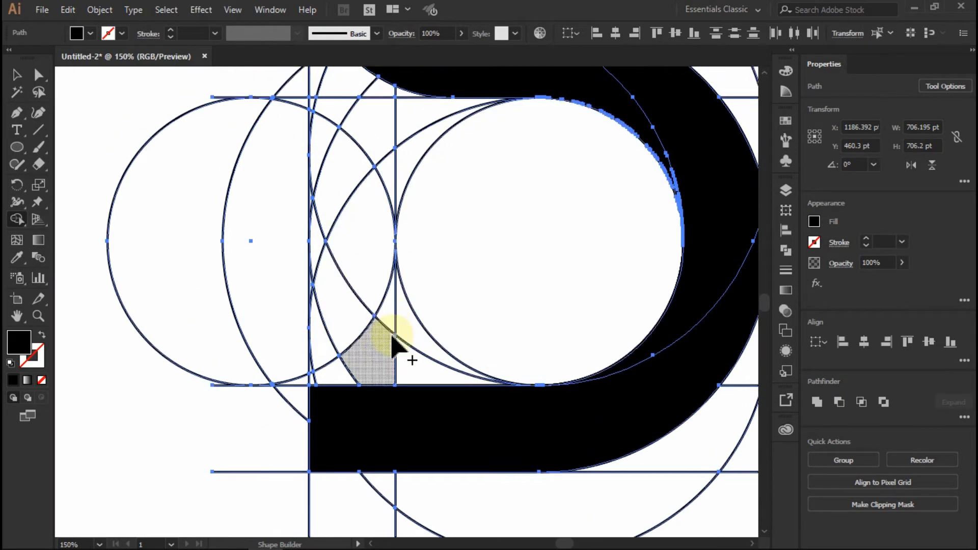
{"action": "scroll", "coordinate": [339, 443], "scroll_direction": "down", "scroll_amount": 2}
{"action": "mouse_move", "coordinate": [309, 107]}
{"action": "left_mouse_down"}
{"action": "mouse_move", "coordinate": [336, 159]}
{"action": "mouse_move", "coordinate": [356, 273]}
{"action": "mouse_move", "coordinate": [374, 283]}
{"action": "mouse_move", "coordinate": [311, 320]}
{"action": "mouse_move", "coordinate": [306, 347]}
{"action": "left_mouse_up"}
{"action": "scroll", "coordinate": [313, 224], "scroll_direction": "up", "scroll_amount": 2}
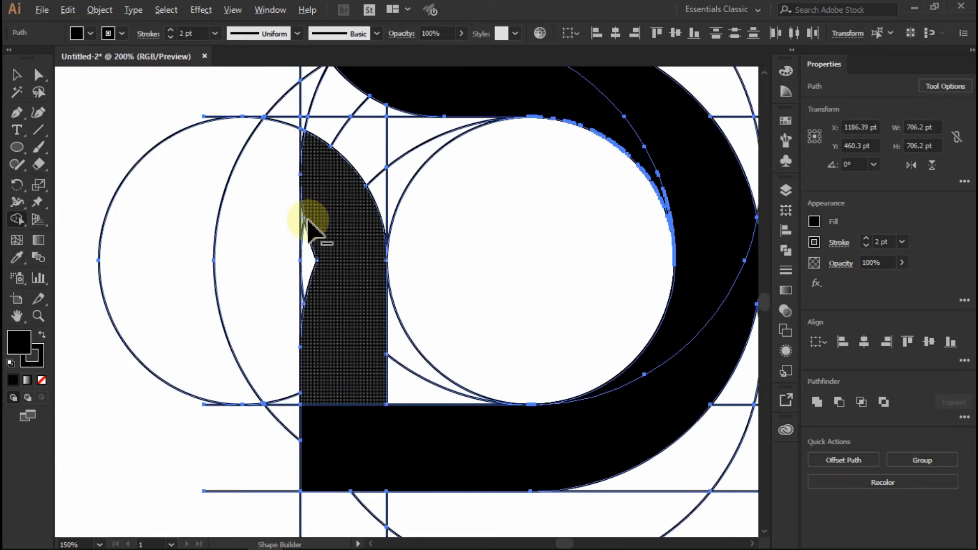
{"action": "scroll", "coordinate": [308, 220], "scroll_direction": "up", "scroll_amount": 1}
{"action": "scroll", "coordinate": [306, 149], "scroll_direction": "up", "scroll_amount": 2}
{"action": "mouse_move", "coordinate": [300, 112]}
{"action": "left_mouse_down"}
{"action": "mouse_move", "coordinate": [329, 260]}
{"action": "mouse_move", "coordinate": [300, 268]}
{"action": "mouse_move", "coordinate": [310, 393]}
{"action": "mouse_move", "coordinate": [295, 440]}
{"action": "left_mouse_up"}
{"action": "key", "text": "space"}
{"action": "left_click_drag", "start_coordinate": [382, 296], "coordinate": [387, 220]}
{"action": "scroll", "coordinate": [385, 245], "scroll_direction": "down", "scroll_amount": 2}
{"action": "scroll", "coordinate": [273, 291], "scroll_direction": "down", "scroll_amount": 3}
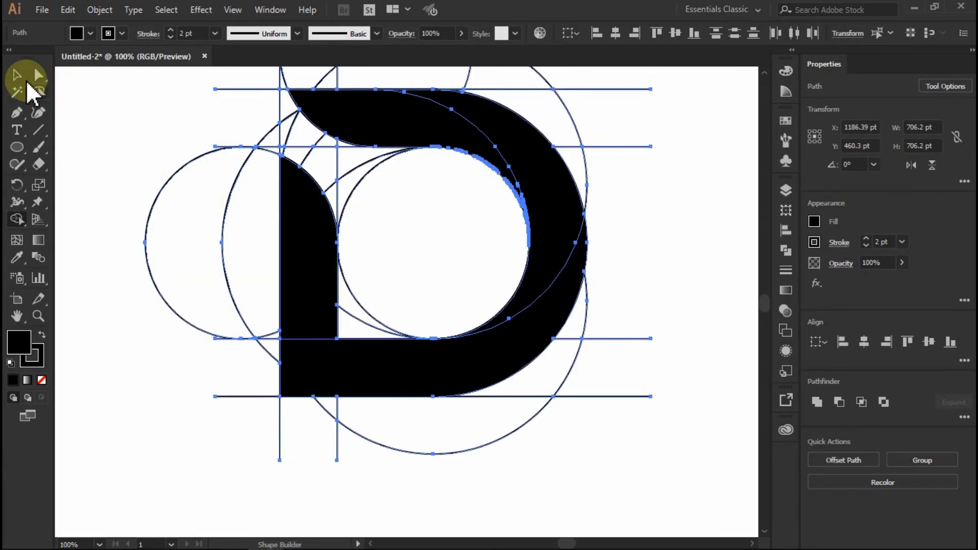
Step: Select the leaf, curved band, base and stem shapes and move them away from the construction circles and lines
{"action": "left_click", "coordinate": [21, 78]}
{"action": "left_click", "coordinate": [382, 283]}
{"action": "scroll", "coordinate": [408, 295], "scroll_direction": "up", "scroll_amount": 2}
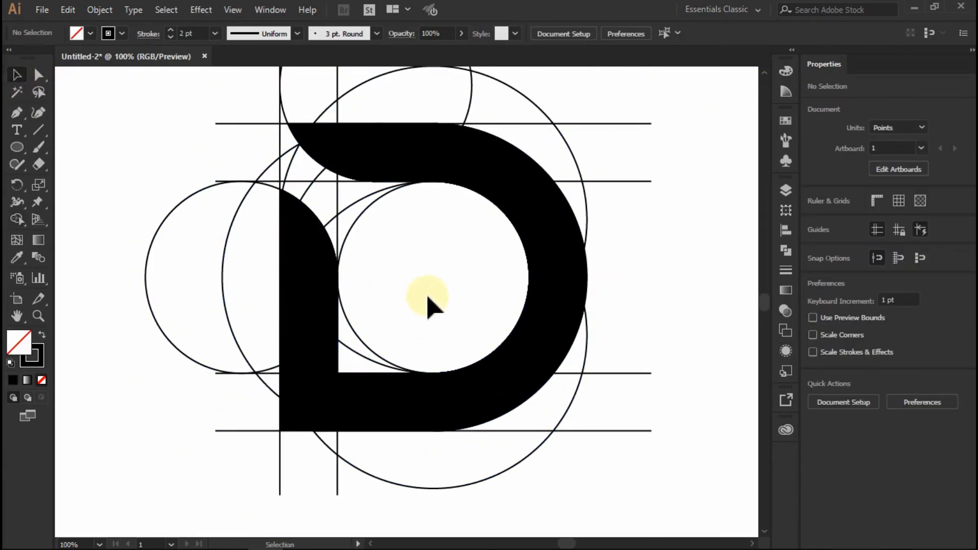
{"action": "left_click", "coordinate": [389, 164]}
{"action": "left_click", "coordinate": [541, 219], "text": "shift"}
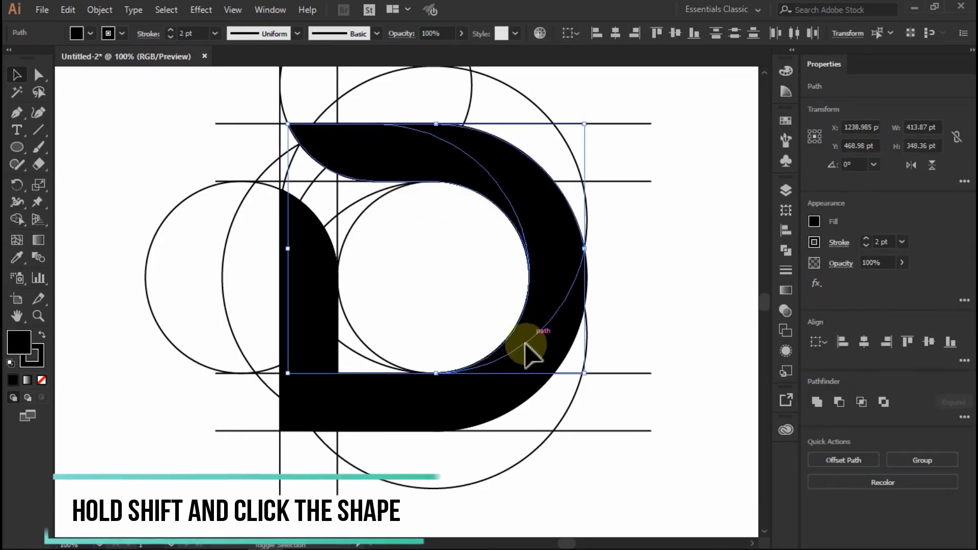
{"action": "left_click", "coordinate": [492, 389], "text": "shift"}
{"action": "left_click", "coordinate": [330, 350], "text": "shift"}
{"action": "scroll", "coordinate": [305, 290], "scroll_direction": "down", "scroll_amount": 2}
{"action": "left_click_drag", "start_coordinate": [305, 293], "coordinate": [559, 313]}
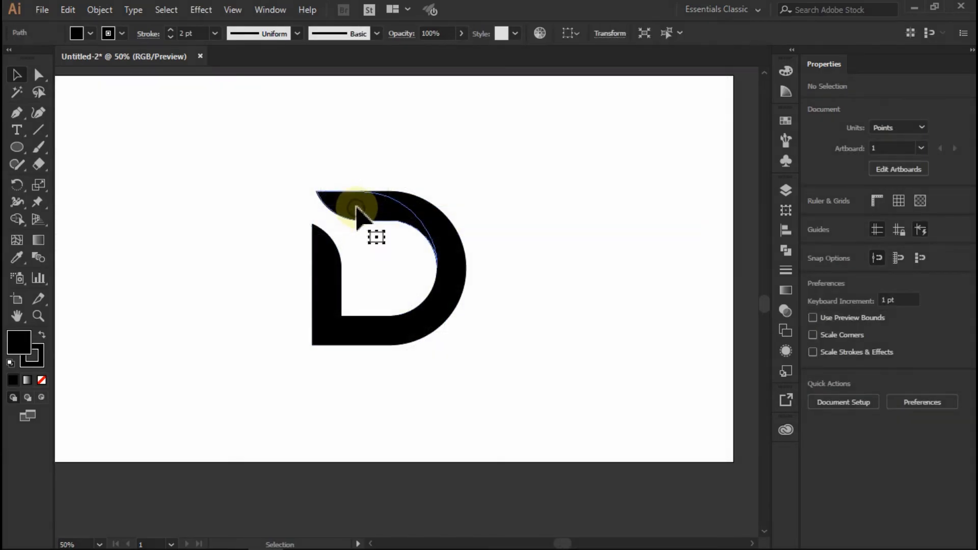
Step: Fill the upper leaf shape with a linear gradient and set its start colour to red
{"action": "left_click", "coordinate": [360, 217]}
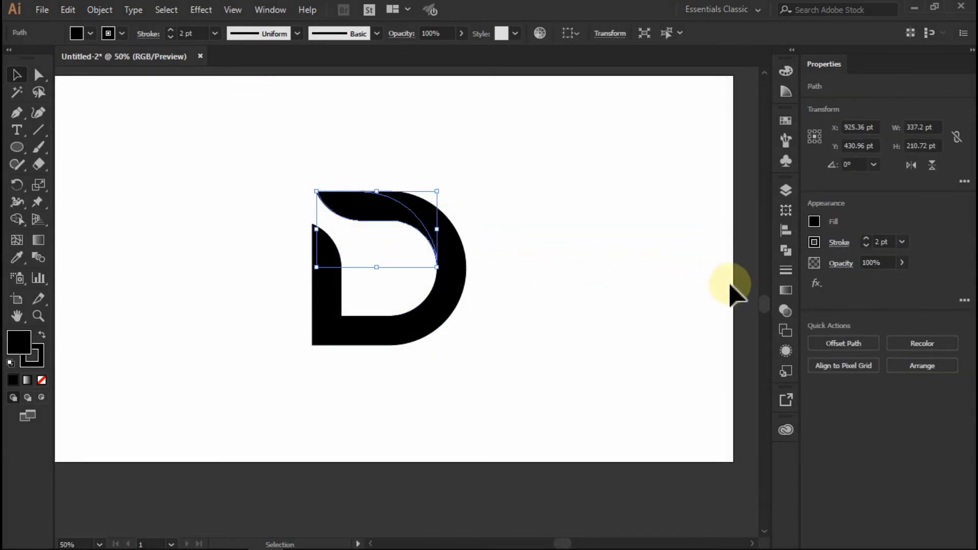
{"action": "left_click", "coordinate": [786, 289]}
{"action": "left_click", "coordinate": [610, 208]}
{"action": "left_click", "coordinate": [604, 289]}
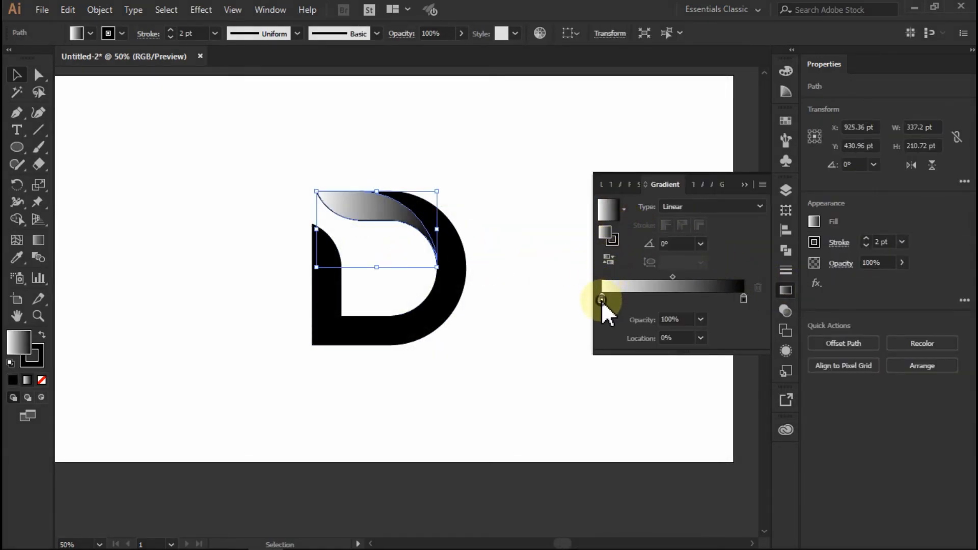
{"action": "double_click", "coordinate": [601, 300]}
{"action": "left_click", "coordinate": [658, 344]}
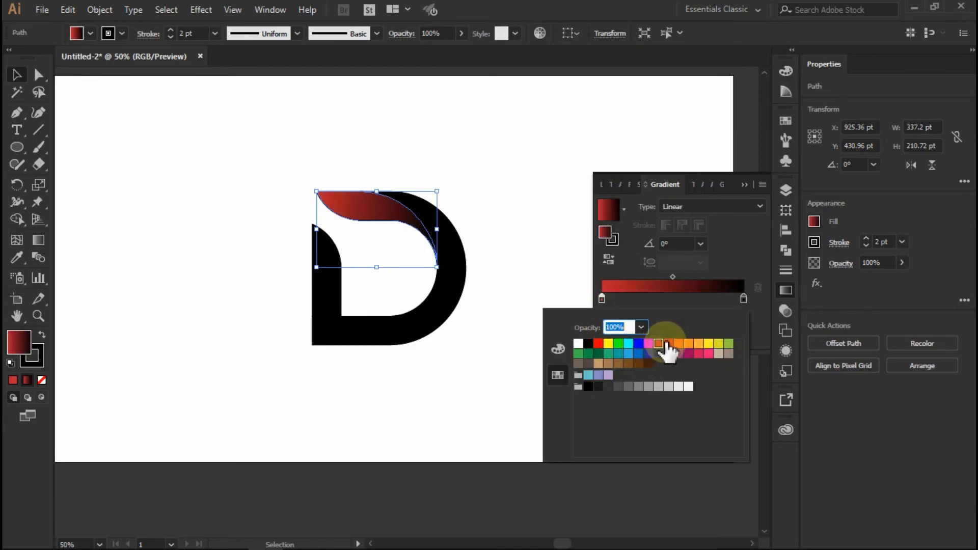
Step: Set the end colour of the leaf's gradient to light orange
{"action": "left_click", "coordinate": [741, 301]}
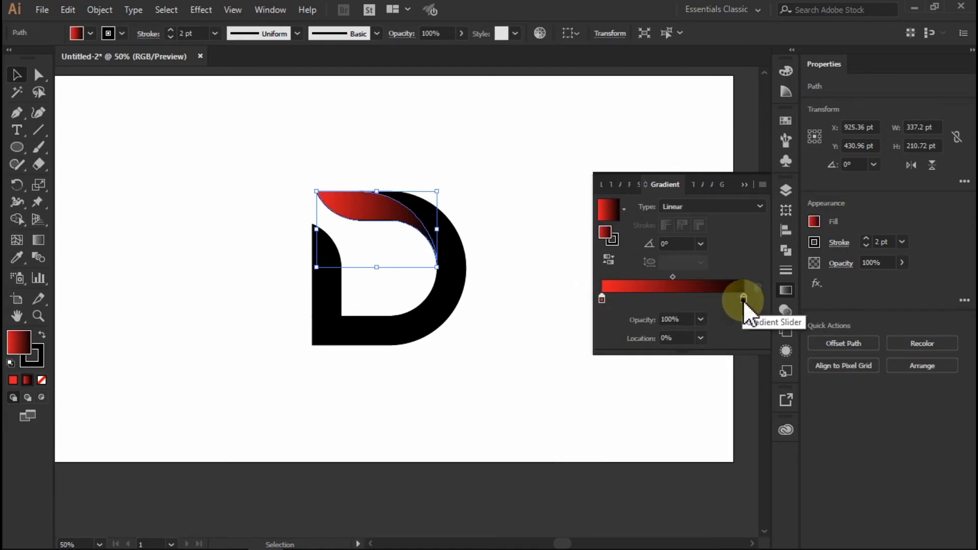
{"action": "double_click", "coordinate": [742, 298]}
{"action": "left_click", "coordinate": [679, 345]}
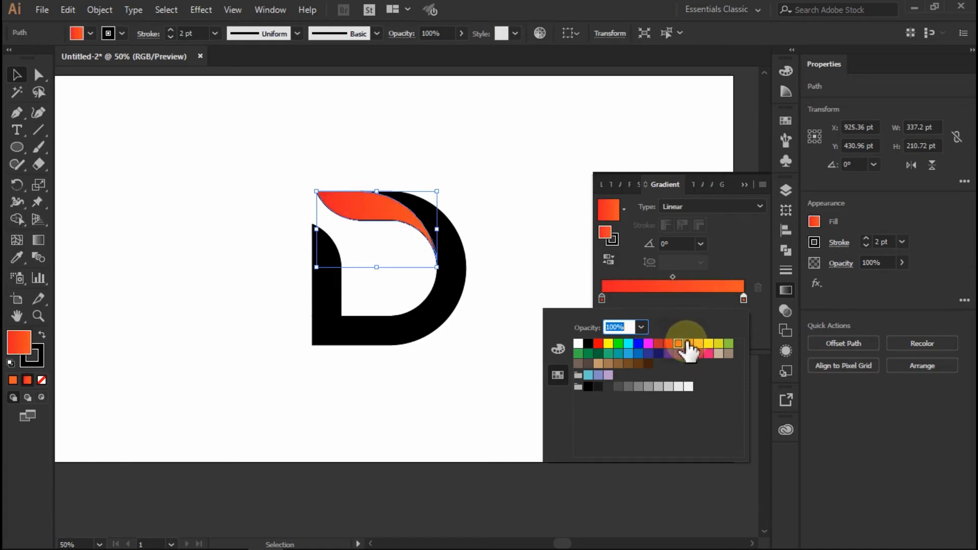
{"action": "left_click", "coordinate": [689, 345]}
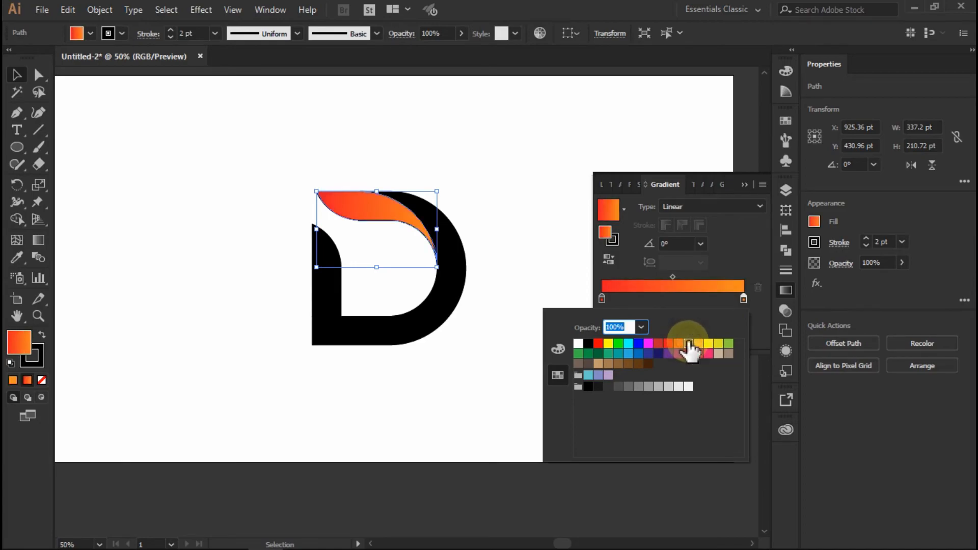
{"action": "left_click", "coordinate": [663, 304]}
{"action": "left_click", "coordinate": [743, 185]}
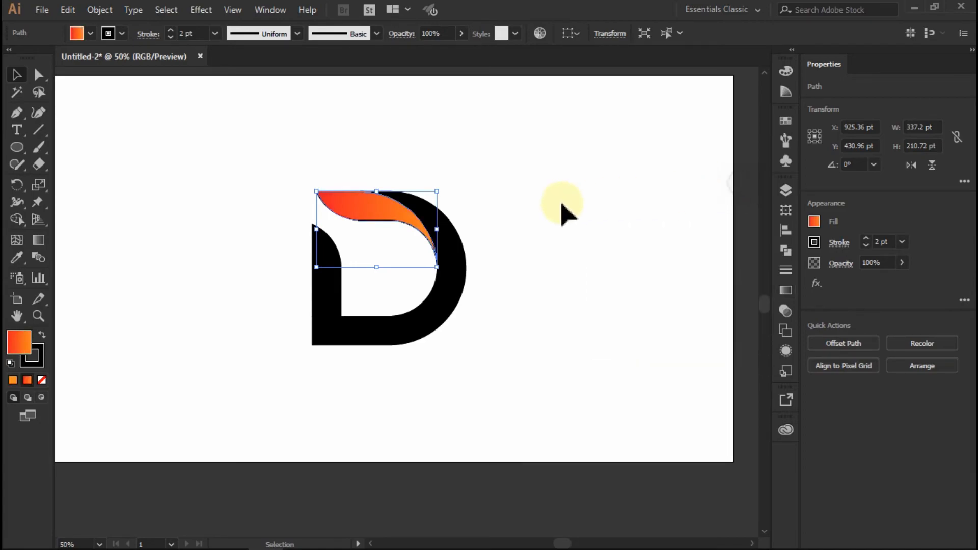
Step: Copy the leaf's red-to-orange gradient to the curved band, base and stem with the Eyedropper
{"action": "left_click", "coordinate": [456, 255]}
{"action": "left_click", "coordinate": [397, 333], "text": "shift"}
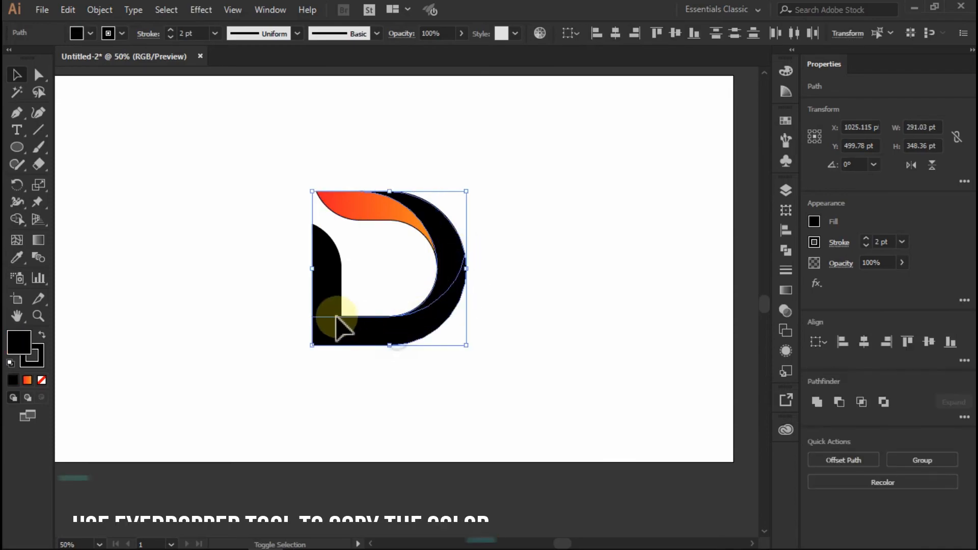
{"action": "left_click", "coordinate": [329, 305], "text": "shift"}
{"action": "key", "text": "i"}
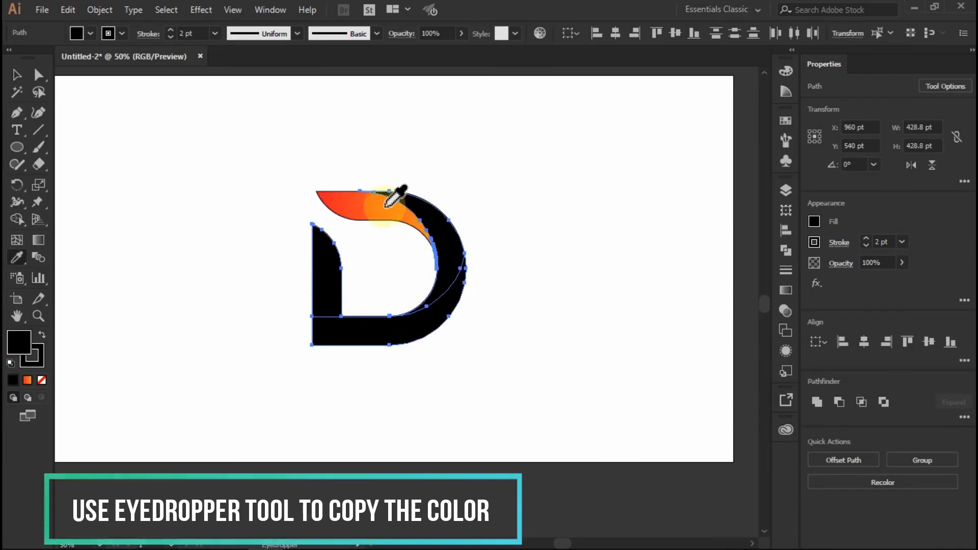
{"action": "left_click", "coordinate": [365, 207]}
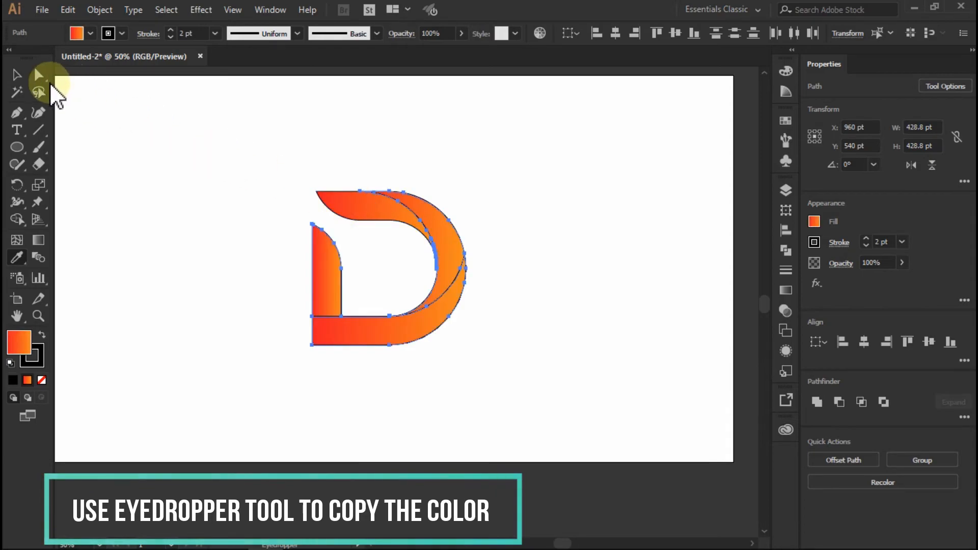
Step: Select the whole D logo and remove the stroke from all its shapes
{"action": "left_click", "coordinate": [17, 74]}
{"action": "left_click_drag", "start_coordinate": [253, 136], "coordinate": [502, 382]}
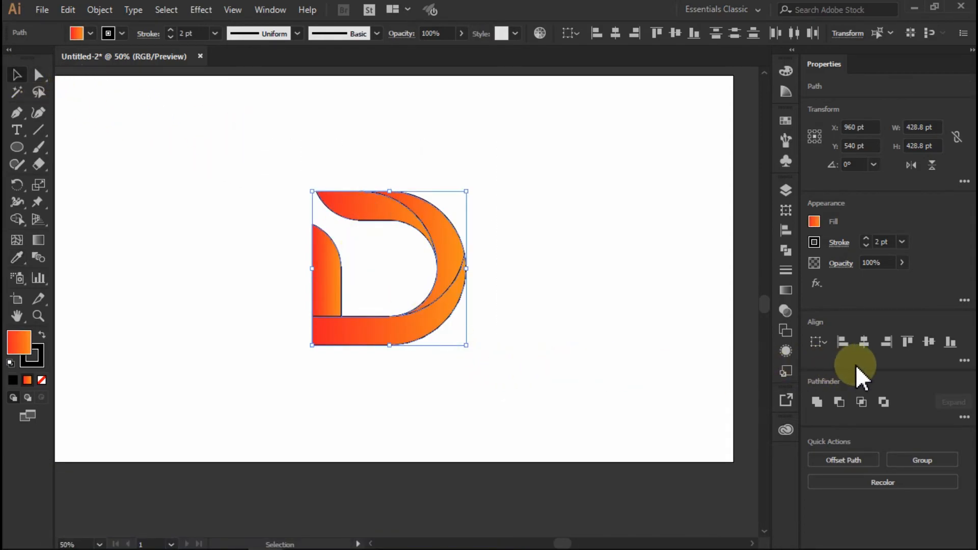
{"action": "scroll", "coordinate": [885, 241], "scroll_direction": "down", "scroll_amount": 2}
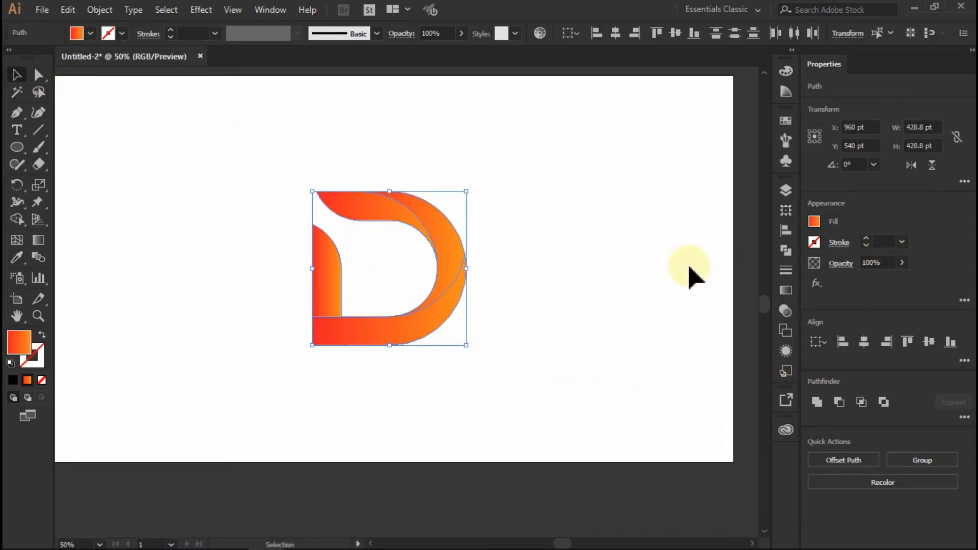
{"action": "left_click", "coordinate": [647, 262]}
Step: Redirect the leaf's gradient horizontally so red starts near its tapered inner end and orange reaches the pointed tip
{"action": "scroll", "coordinate": [358, 248], "scroll_direction": "up", "scroll_amount": 1}
{"action": "scroll", "coordinate": [359, 247], "scroll_direction": "up", "scroll_amount": 1}
{"action": "left_click", "coordinate": [371, 208]}
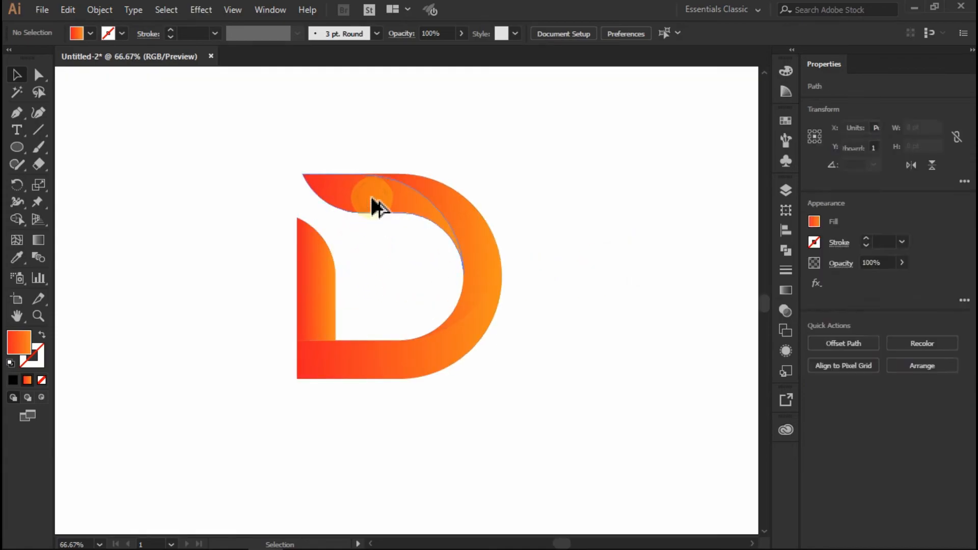
{"action": "scroll", "coordinate": [389, 197], "scroll_direction": "up", "scroll_amount": 1}
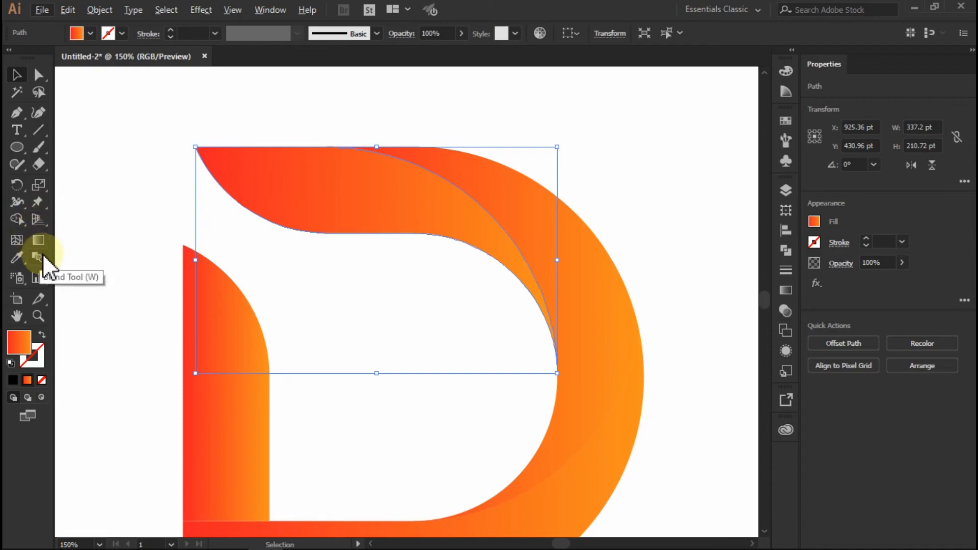
{"action": "left_click", "coordinate": [39, 241]}
{"action": "mouse_move", "coordinate": [407, 204]}
{"action": "left_mouse_down"}
{"action": "mouse_move", "coordinate": [174, 205]}
{"action": "mouse_move", "coordinate": [189, 202]}
{"action": "left_mouse_up"}
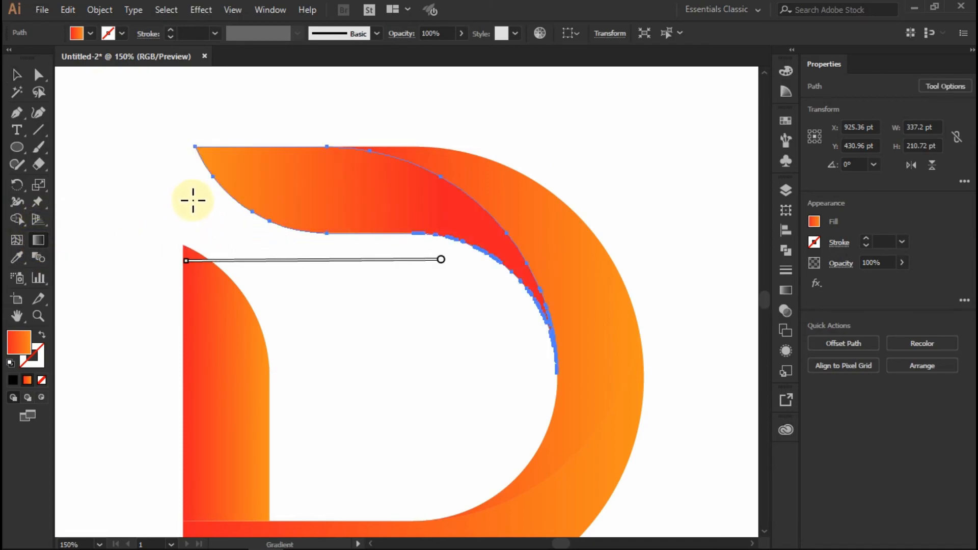
{"action": "left_click_drag", "start_coordinate": [507, 206], "coordinate": [236, 208]}
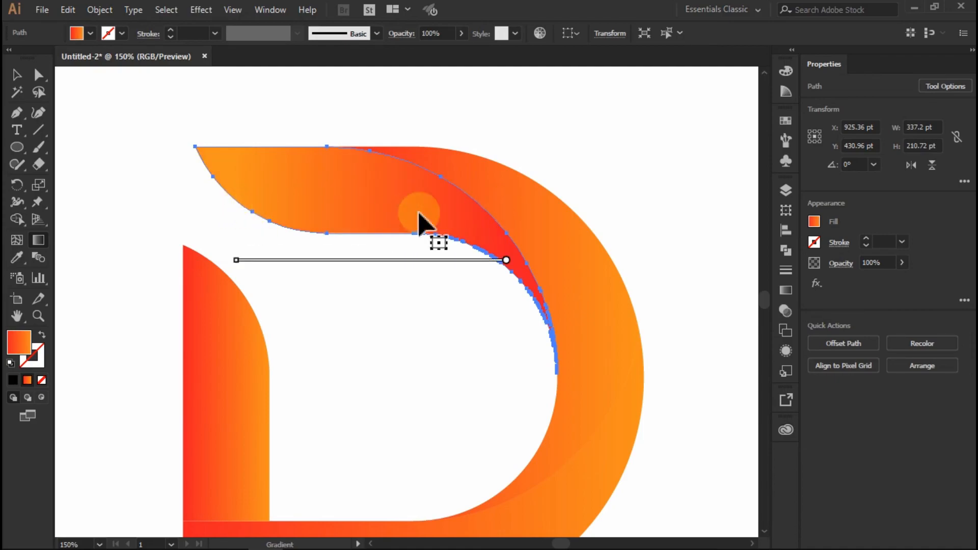
Step: Redirect the curved band's gradient so red starts at its lower tapered end and orange reaches its upper part
{"action": "key", "text": "v"}
{"action": "left_click", "coordinate": [519, 213]}
{"action": "scroll", "coordinate": [519, 213], "scroll_direction": "down", "scroll_amount": 4}
{"action": "key", "text": "g"}
{"action": "left_click_drag", "start_coordinate": [600, 153], "coordinate": [620, 116]}
{"action": "left_click_drag", "start_coordinate": [475, 386], "coordinate": [576, 147]}
{"action": "scroll", "coordinate": [576, 147], "scroll_direction": "down", "scroll_amount": 2}
{"action": "key", "text": "v"}
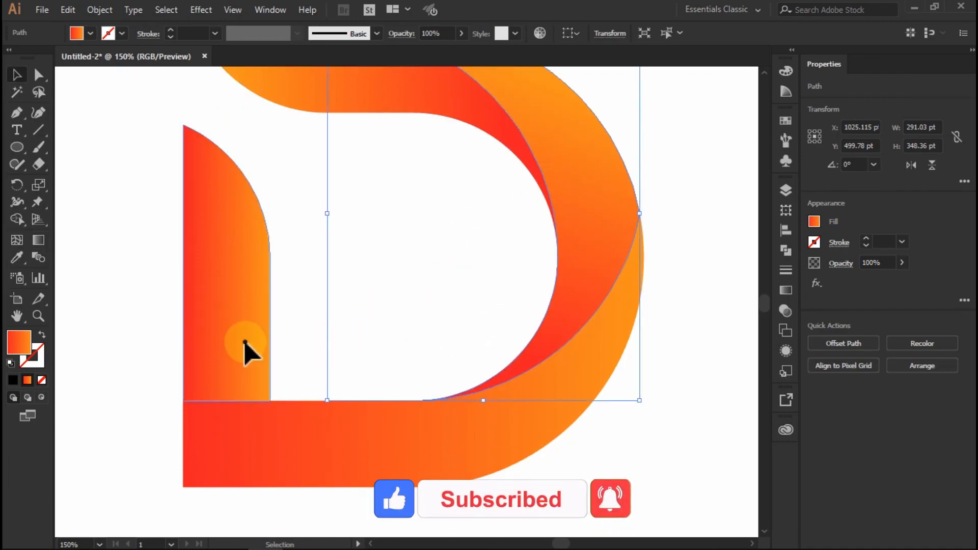